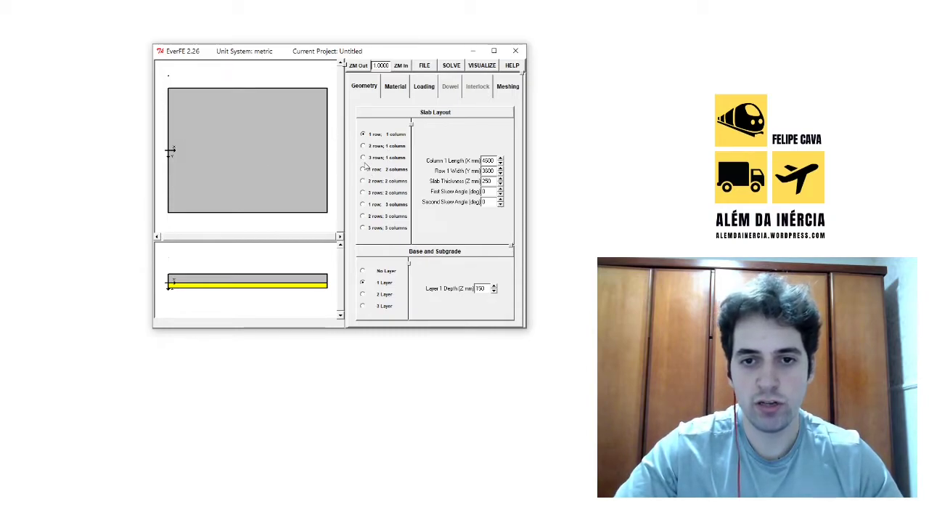
Try the slab layouts 2 rows by 1 column, 3 rows by 1 column, 1 row by 3 columns, and 3 rows by 3 columns
click(363, 146)
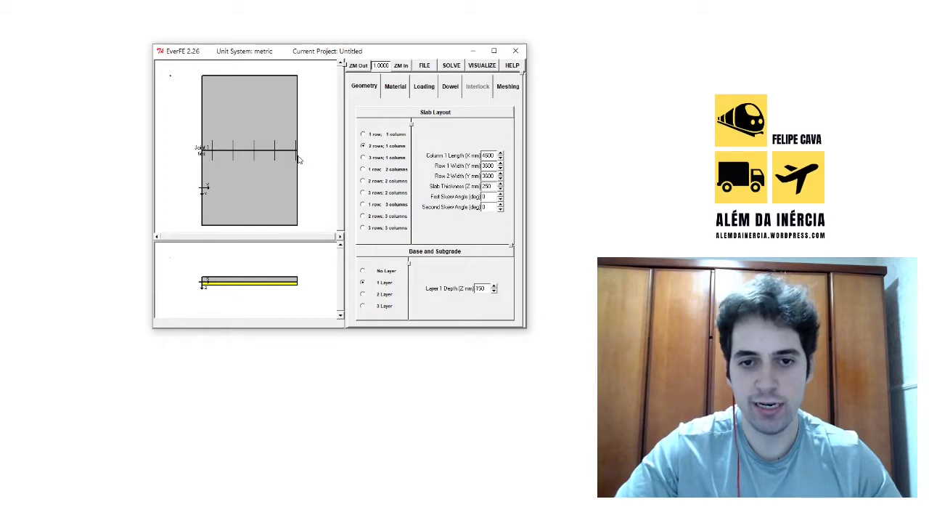
click(364, 158)
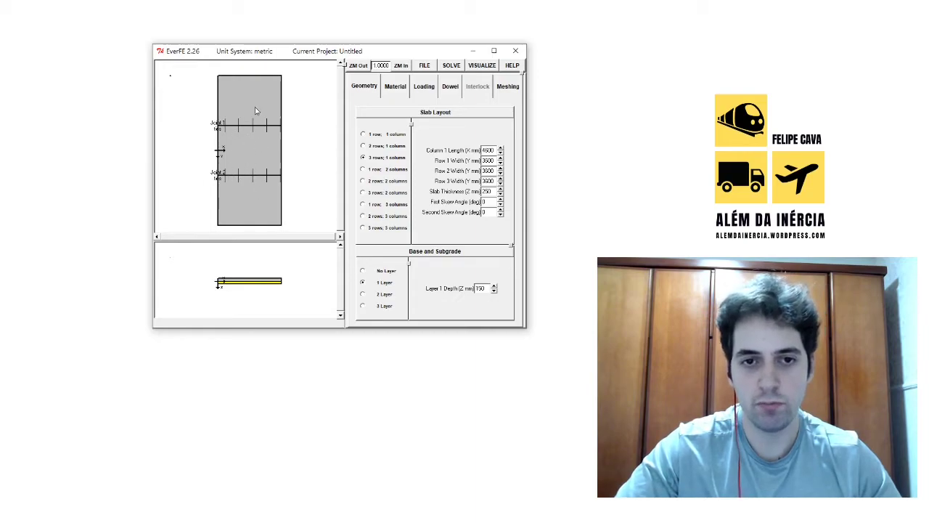
click(363, 204)
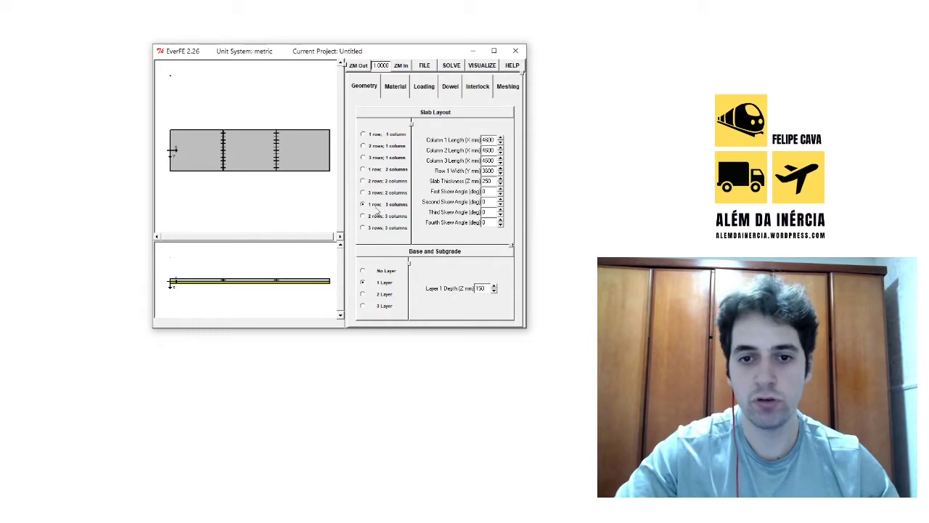
click(363, 227)
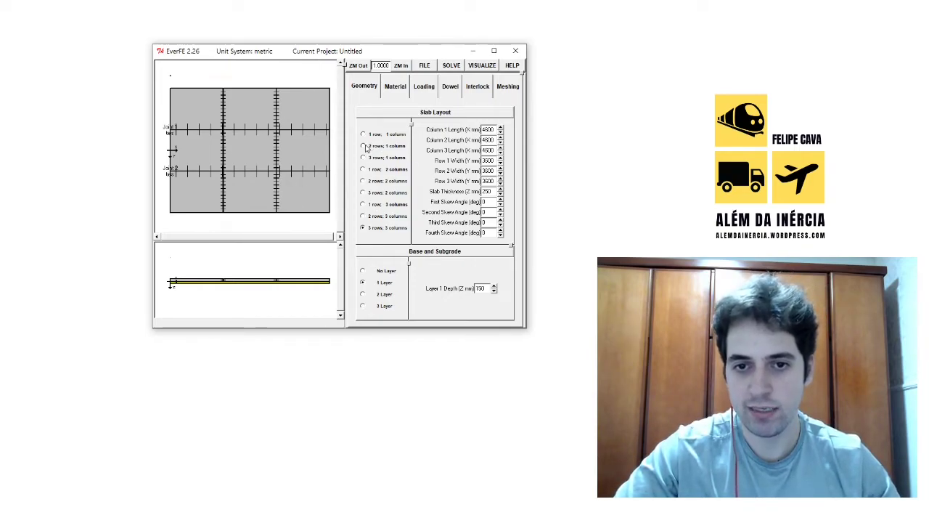
Set the slab layout to 1 row and 2 columns, and review its column length, row width and slab thickness
click(362, 169)
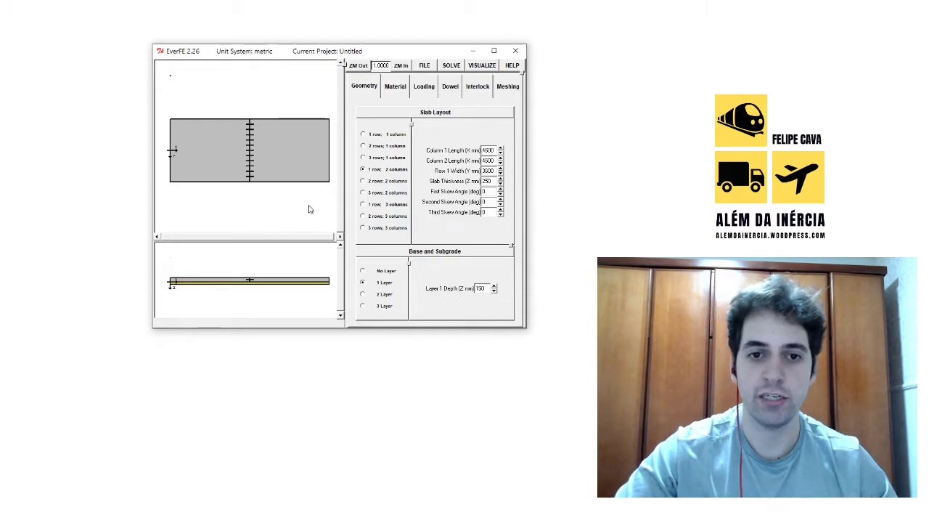
double_click(485, 149)
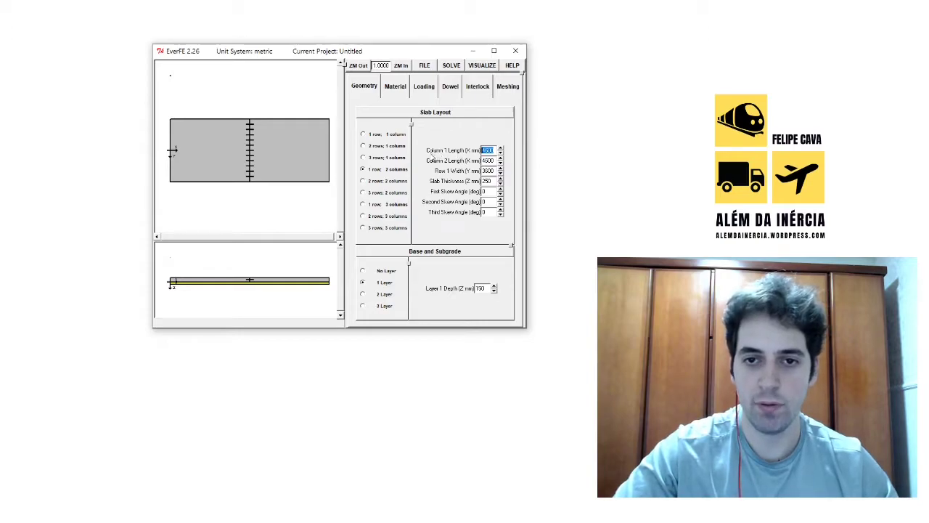
click(486, 151)
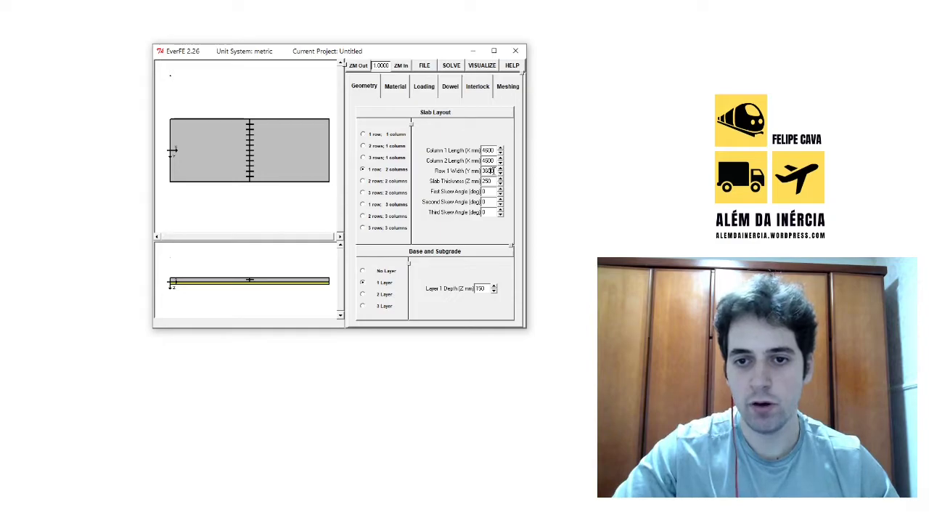
double_click(489, 171)
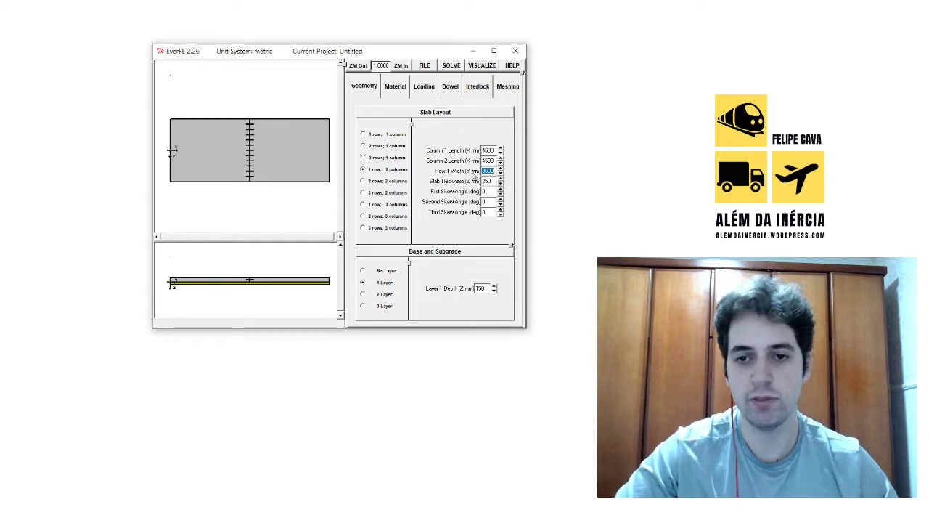
click(482, 181)
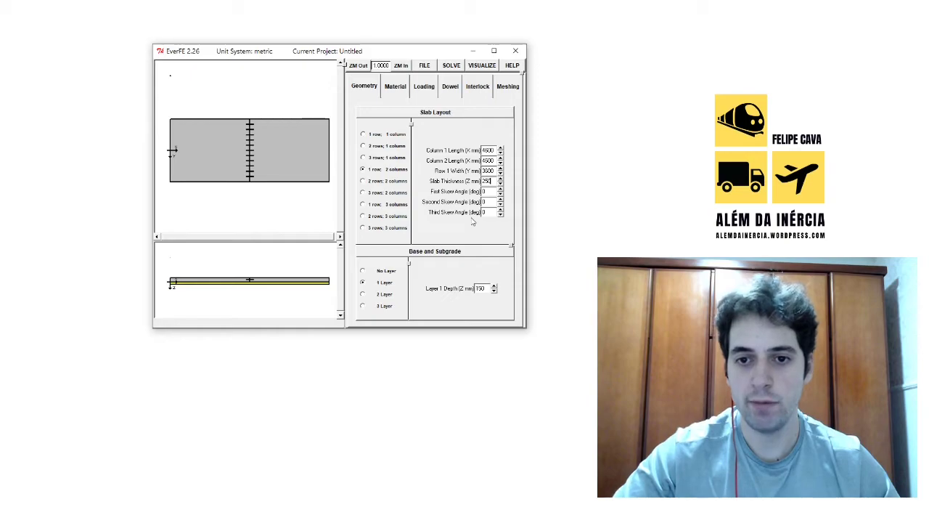
Set the first and second skew angles of the slabs to 5 degrees
key(Tab)
key(Tab)
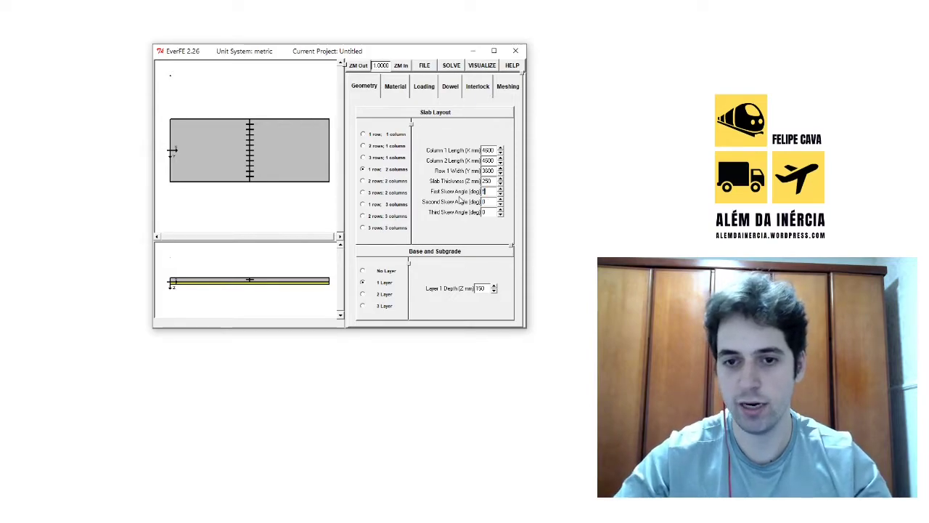
key(Tab)
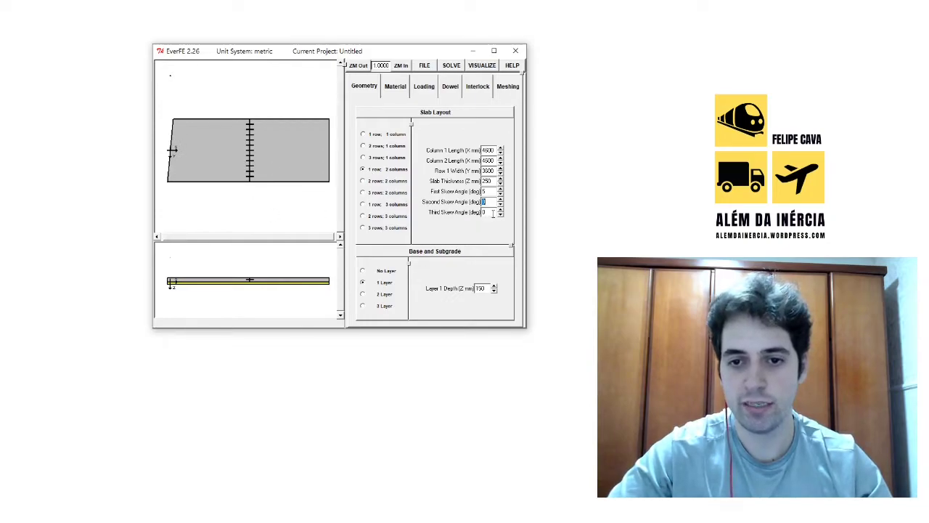
key(Tab)
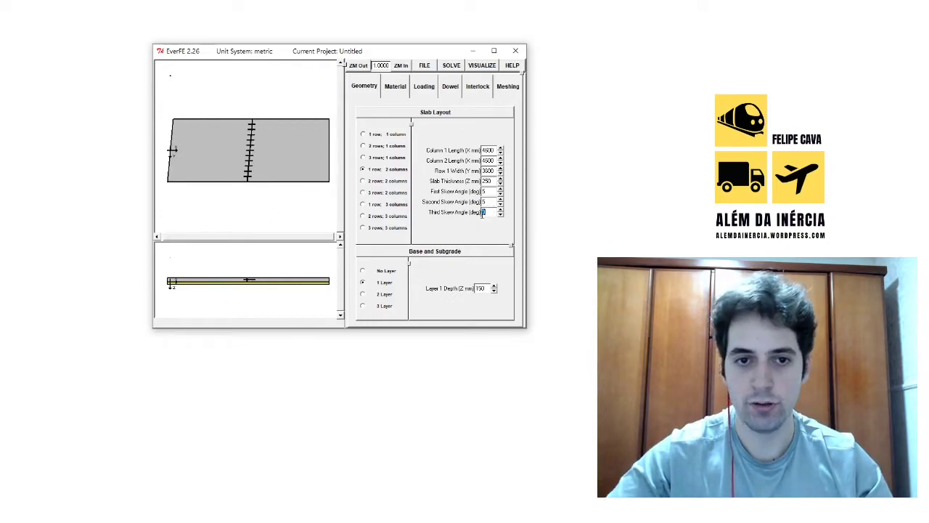
Reset the first and second skew angles of the slabs to 0 degrees
double_click(484, 201)
click(491, 202)
drag(493, 194, 471, 194)
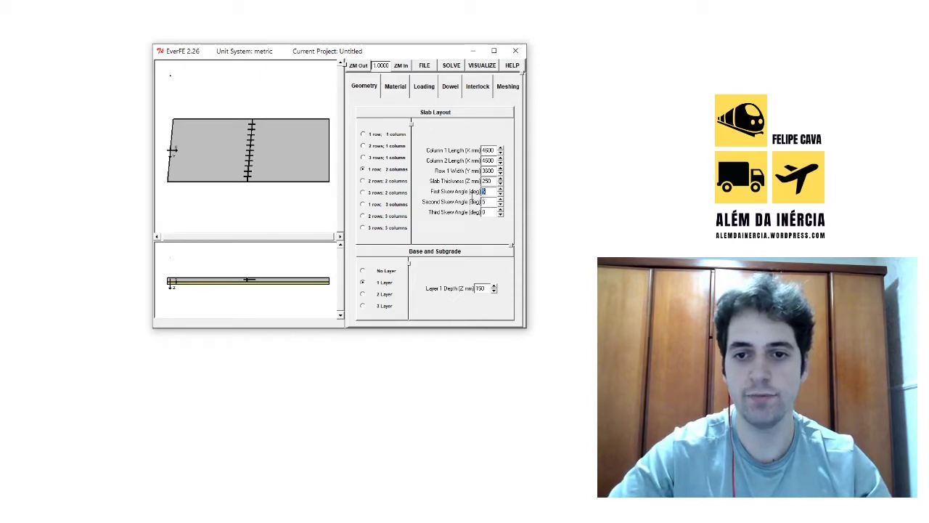
text(0)
key(Tab)
text(0)
key(Tab)
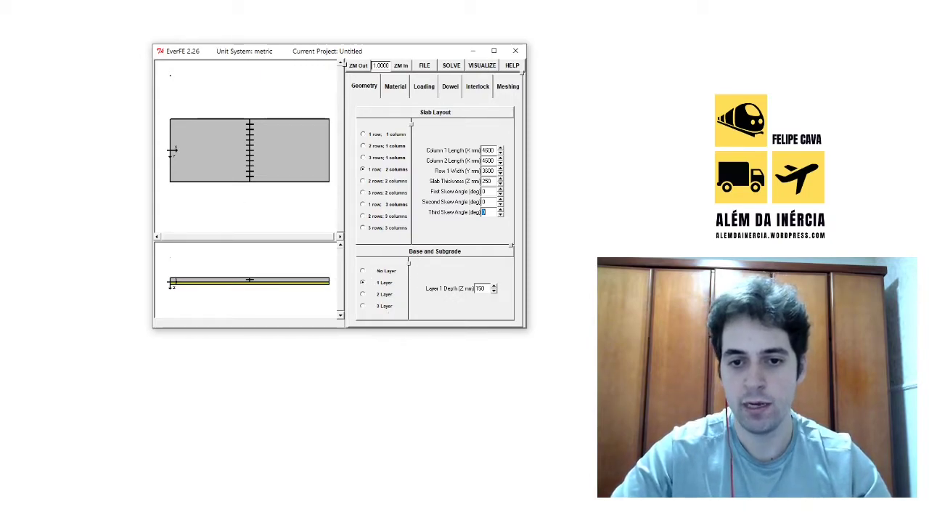
Try the base and subgrade with no layer, one layer, two layers and three layers
click(363, 271)
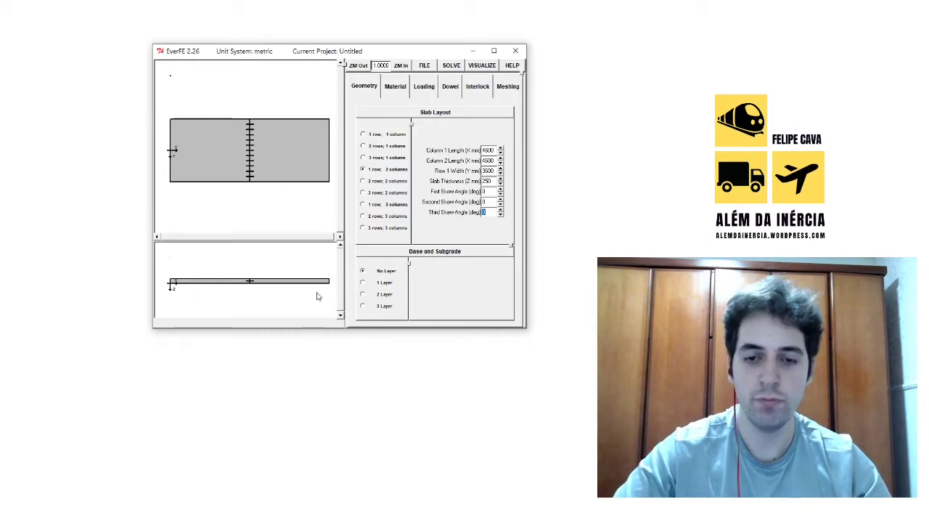
click(364, 284)
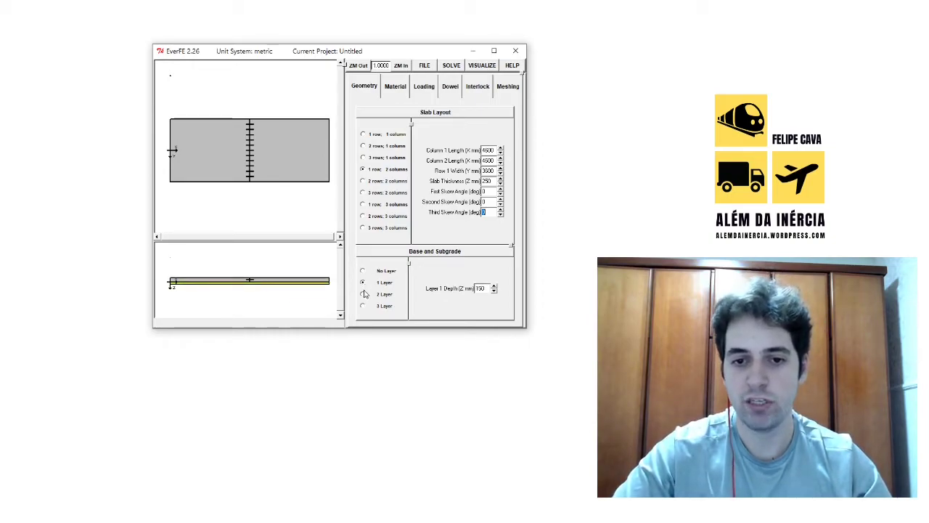
click(363, 294)
click(363, 306)
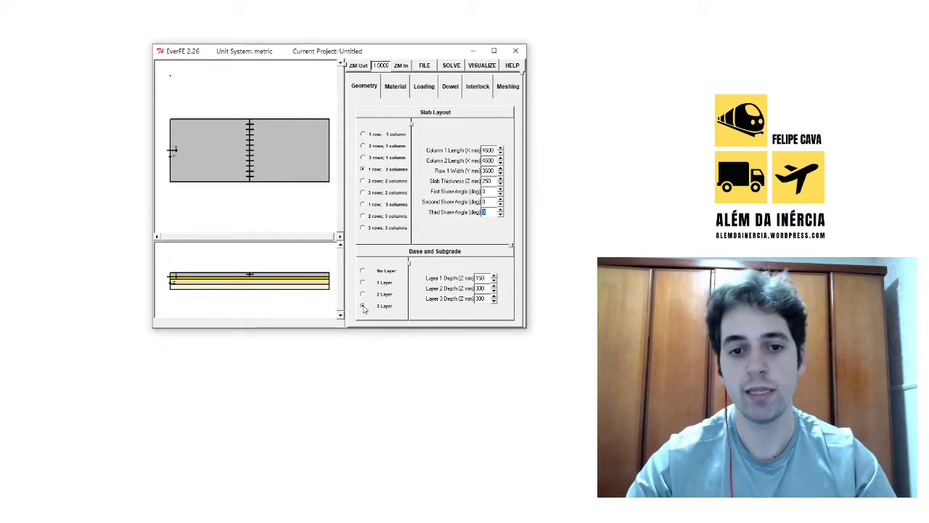
Set the base and subgrade to one layer with a depth of 200 mm
click(362, 282)
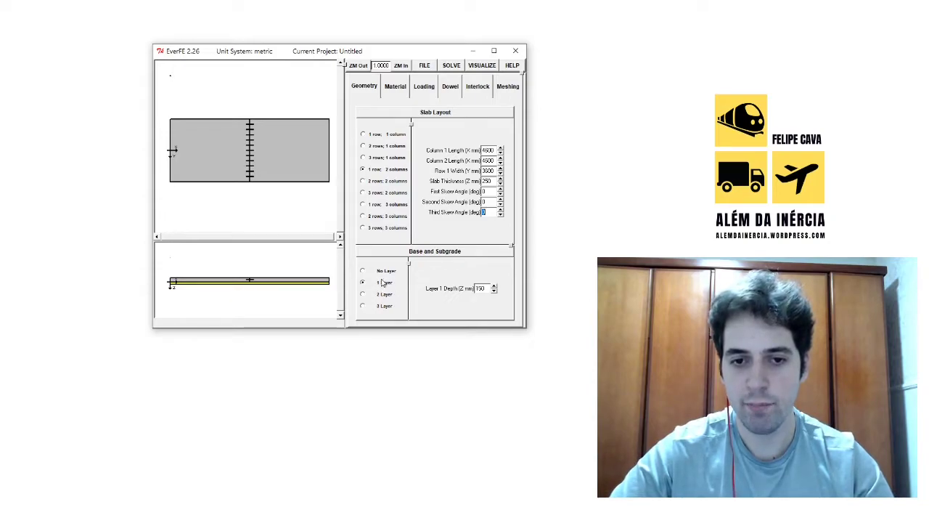
key(Tab)
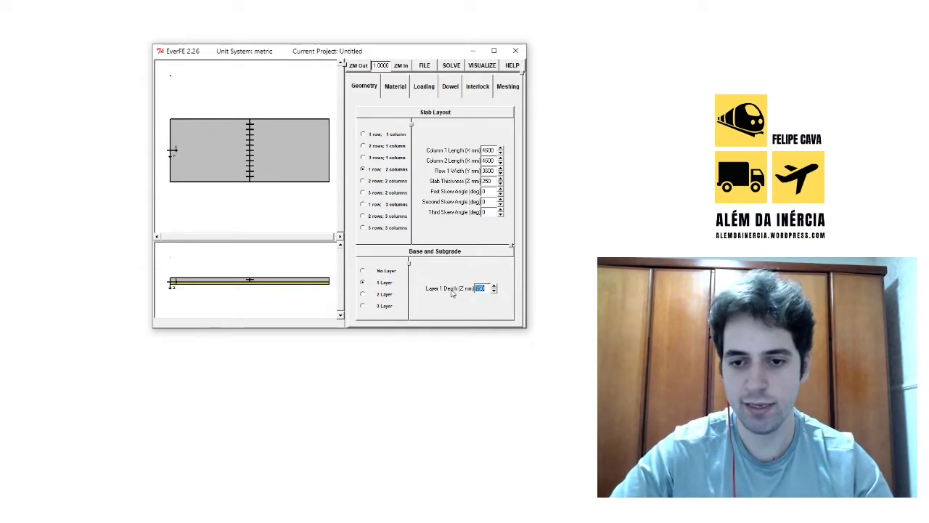
text(200)
key(Tab)
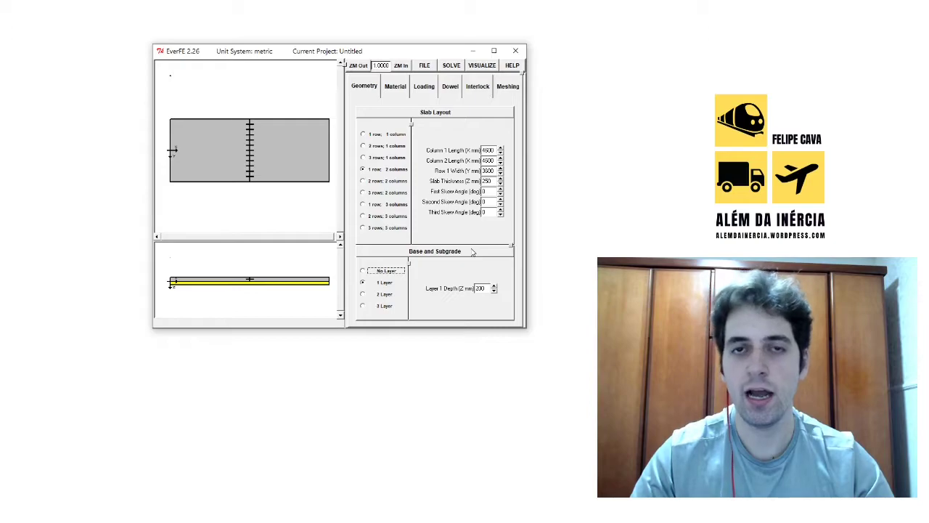
Set the slab material's E to 30000 MPa and review the remaining slab, dowel and tie properties
click(397, 90)
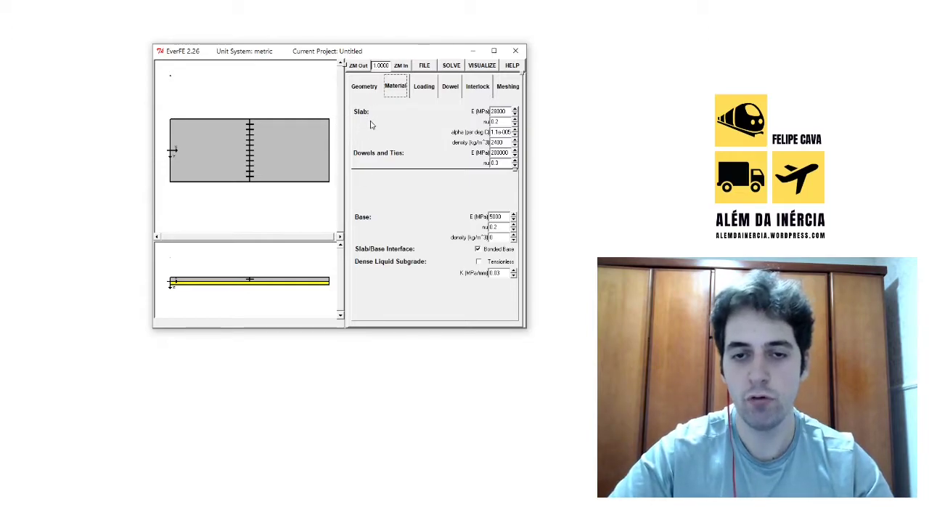
double_click(498, 111)
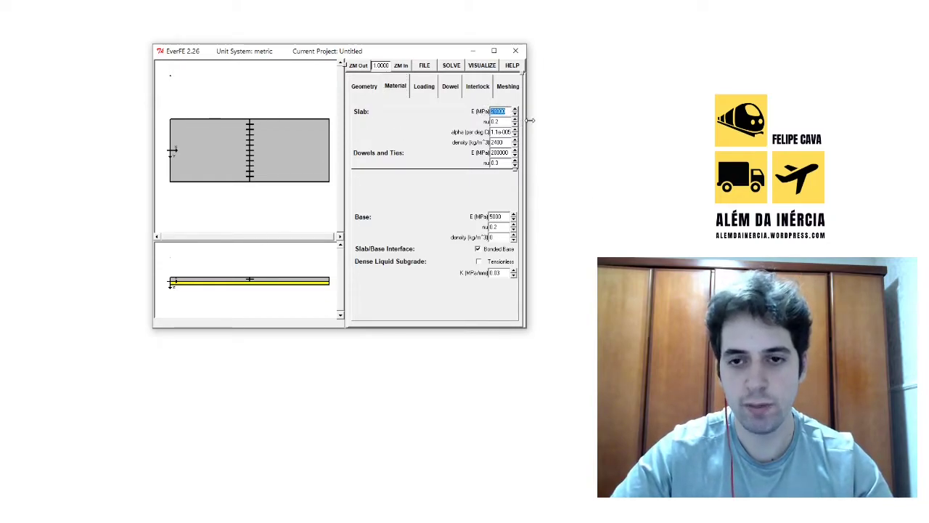
text(3000)
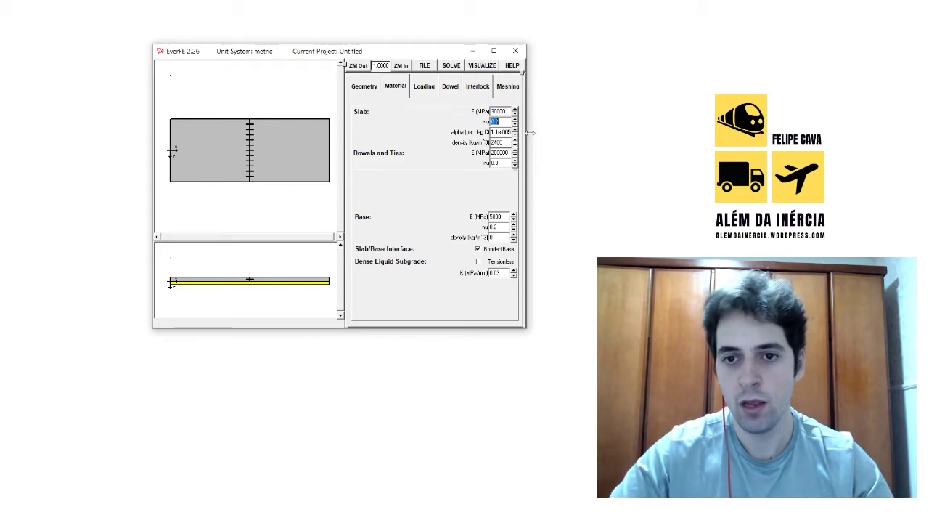
key(Tab)
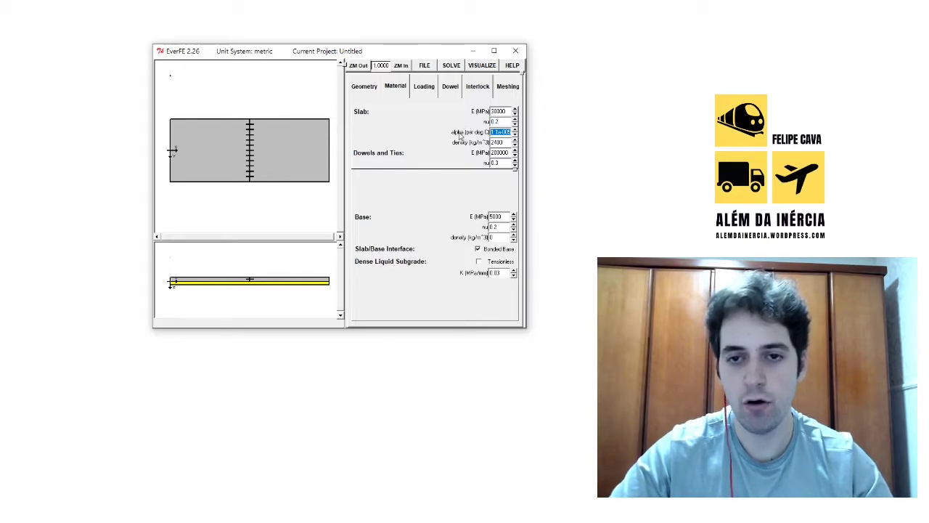
click(493, 132)
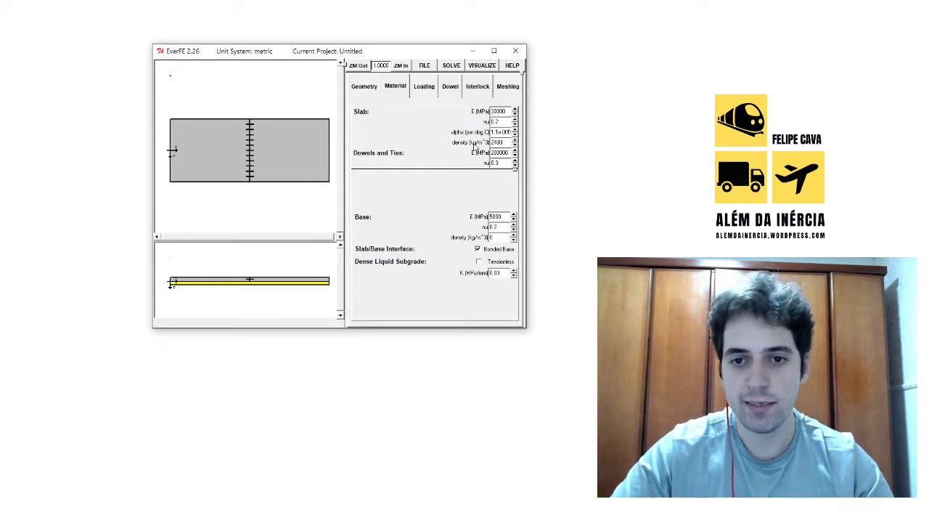
double_click(504, 143)
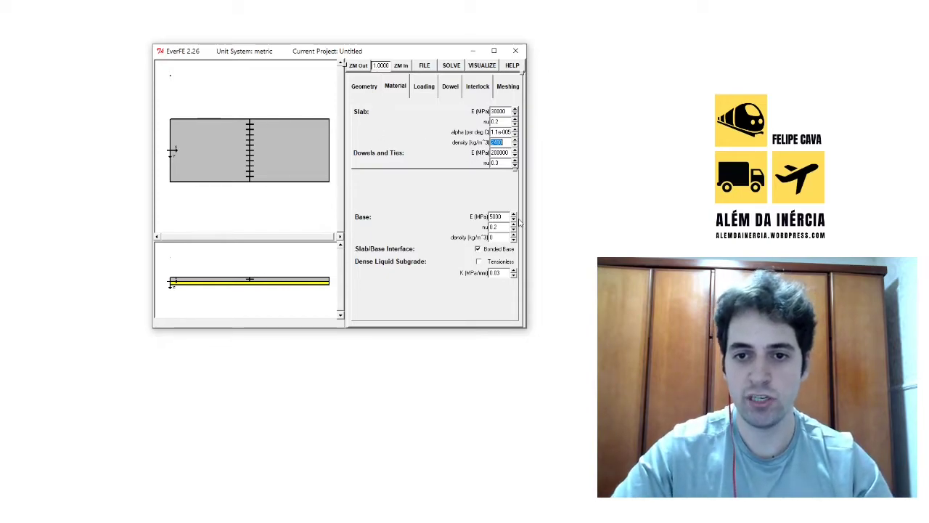
click(499, 153)
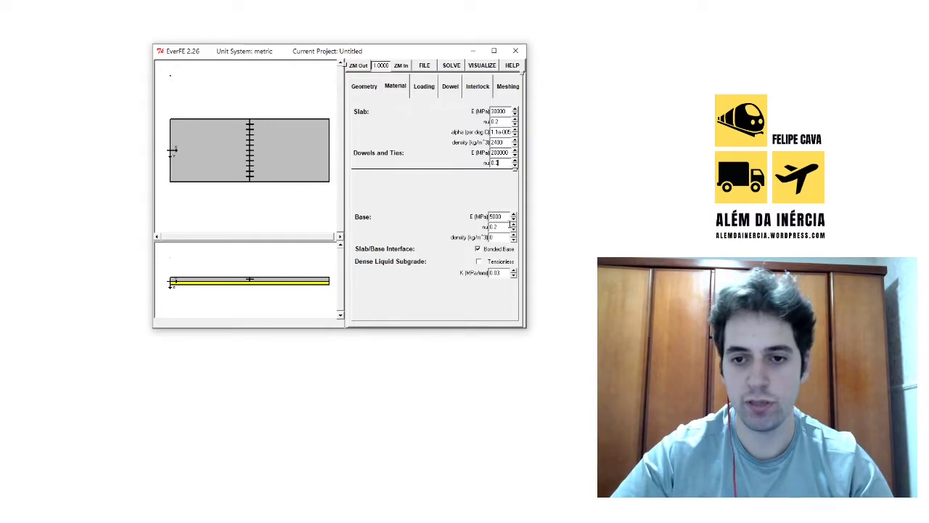
Set the base material's E to 400 MPa and its nu to 0.4
drag(507, 218, 486, 221)
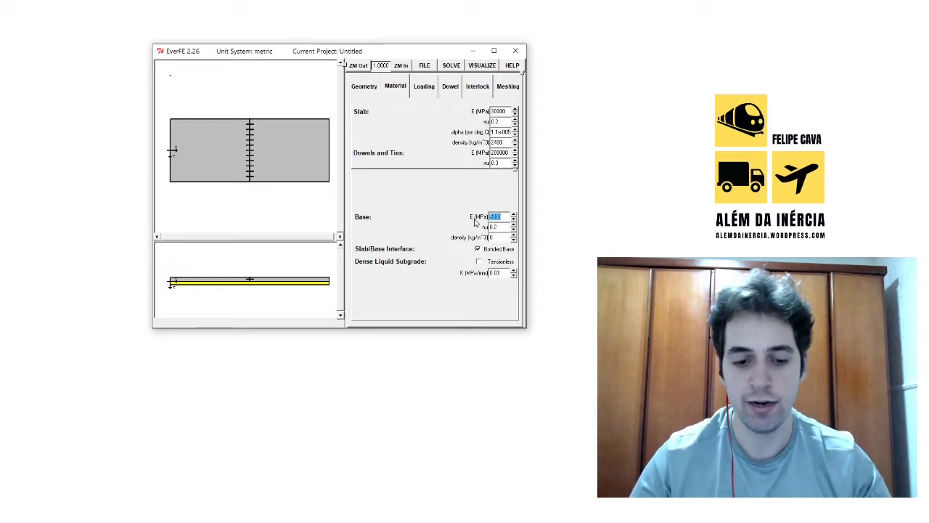
text(400)
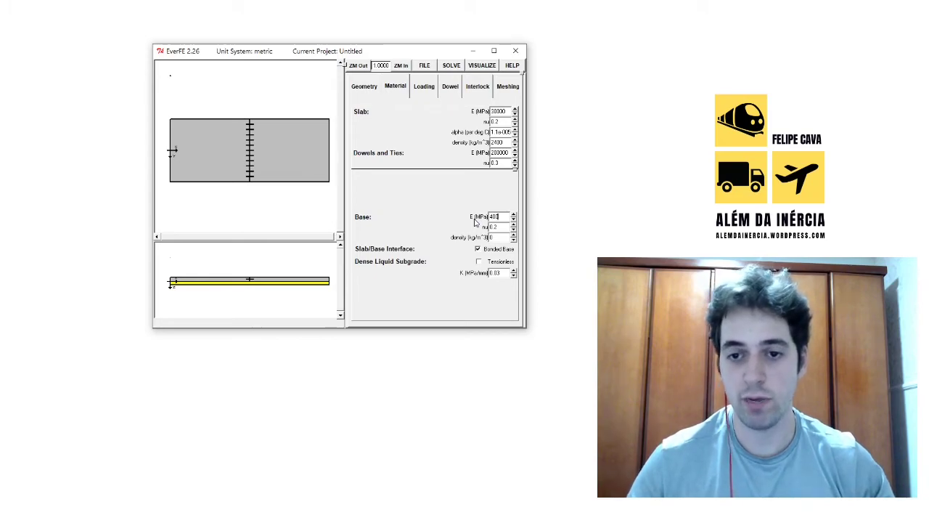
key(Tab)
text(0.4)
key(Tab)
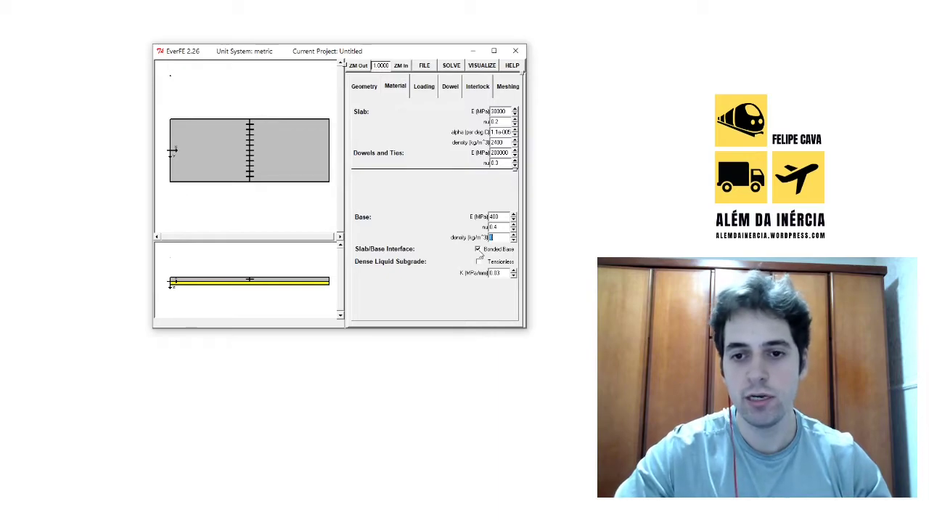
Make the slab/base interface unbonded and set the dense liquid subgrade's K to 0.05 MPa/mm
click(479, 249)
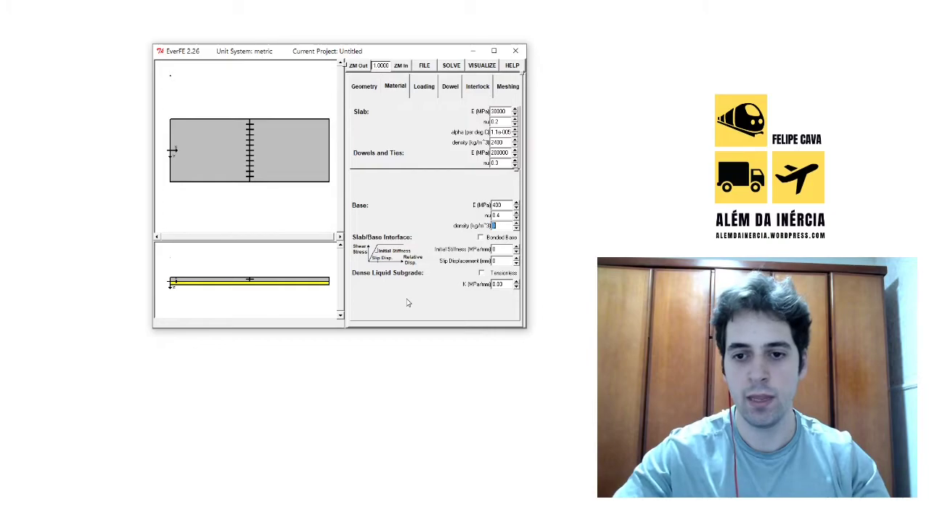
click(501, 284)
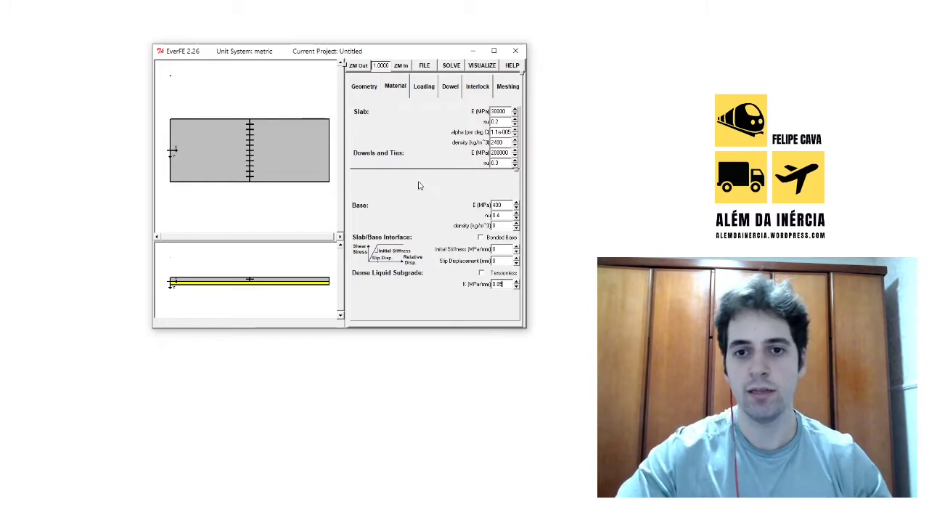
Place a single wheel axle on the first slab at about x 1840 mm, y 0, and set its load to 60 kN
click(427, 92)
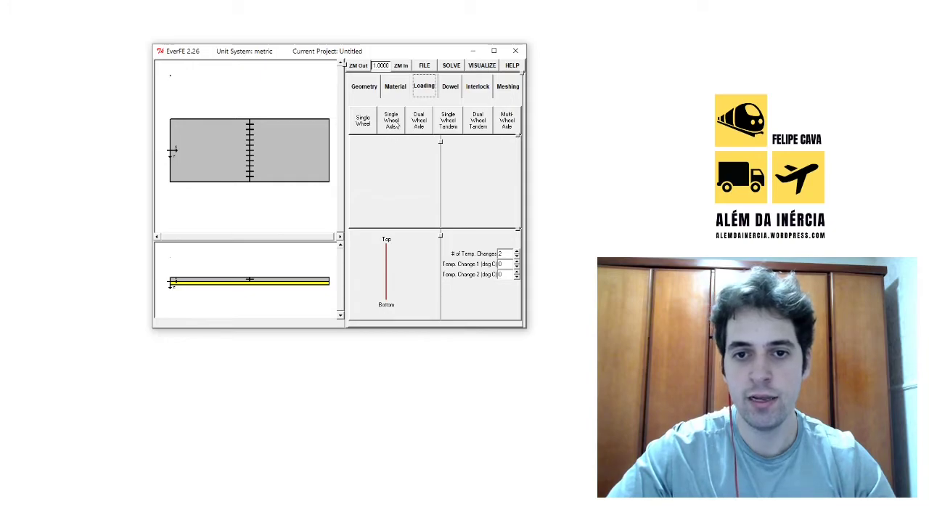
click(396, 125)
drag(176, 169, 201, 167)
double_click(498, 156)
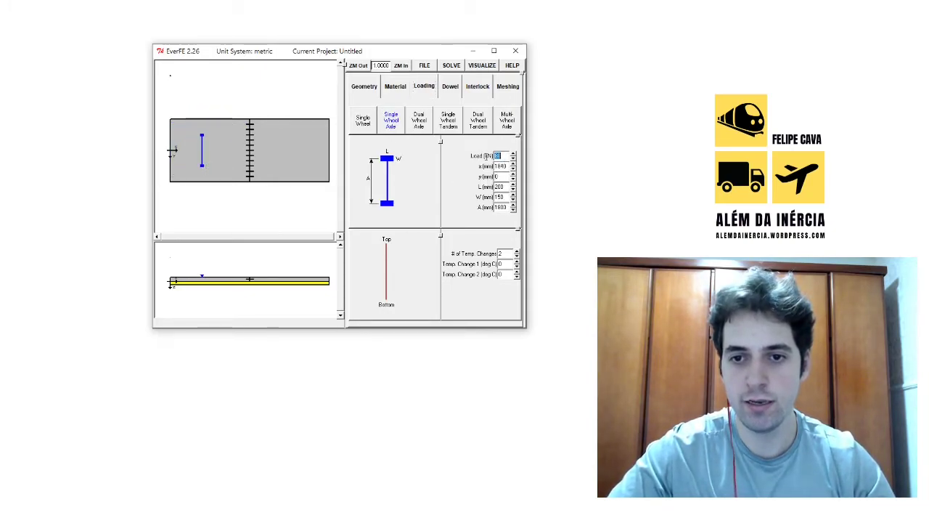
key(Tab)
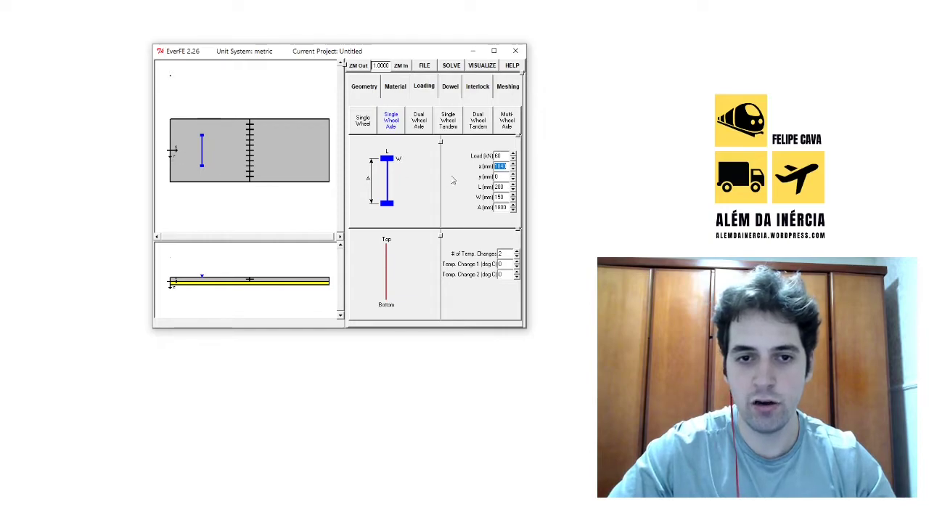
Move the single wheel axle to x 2200 mm, y 600 mm and set its wheel spacing A to 2100 mm
text(2200)
key(Tab)
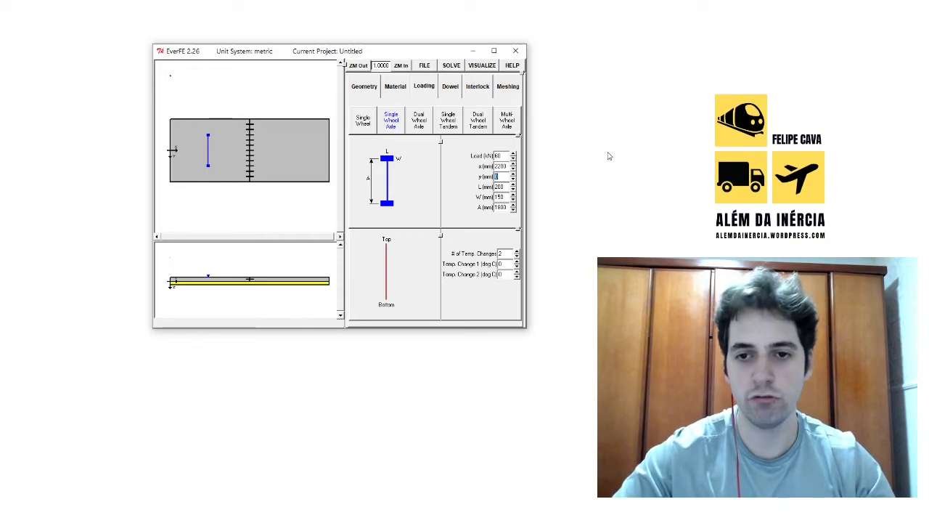
text(600)
key(Tab)
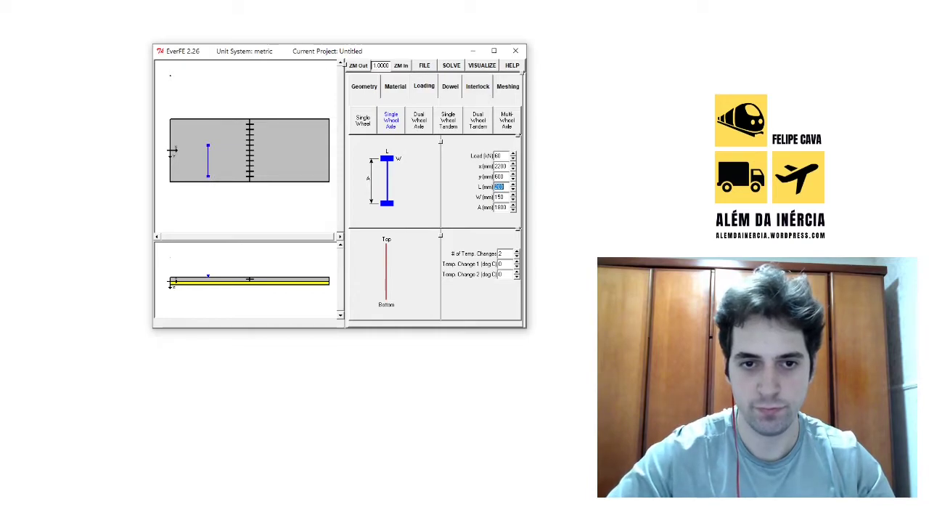
double_click(507, 208)
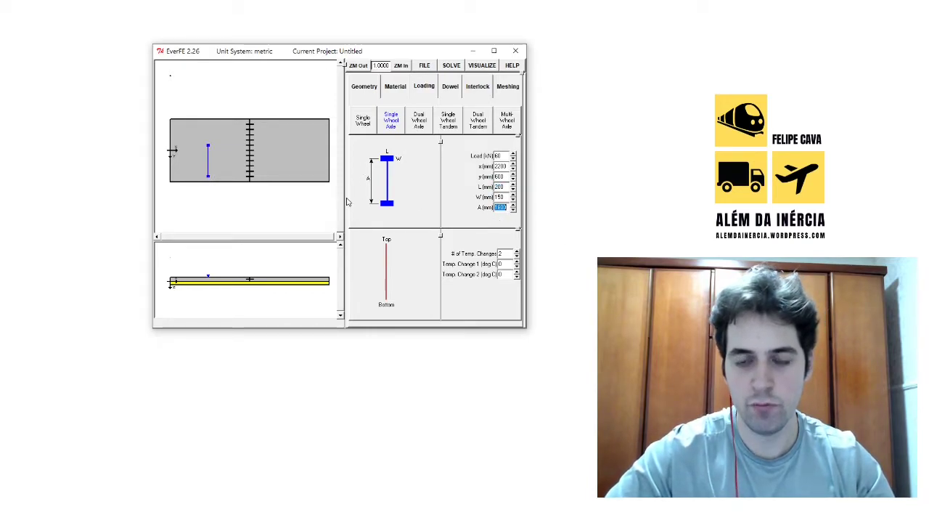
text(2100)
key(Tab)
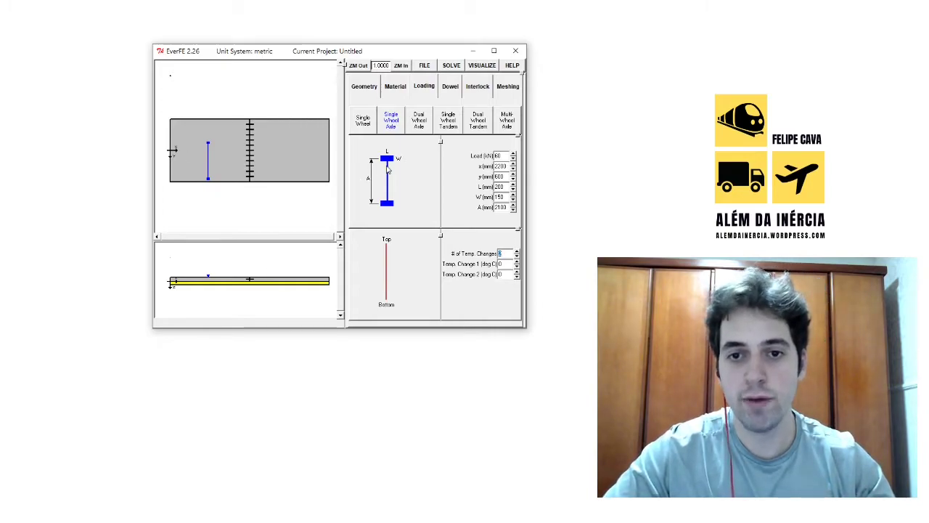
Add a dual wheel axle on the second slab with a 100 kN load at x 6900 mm, y 600 mm
click(419, 122)
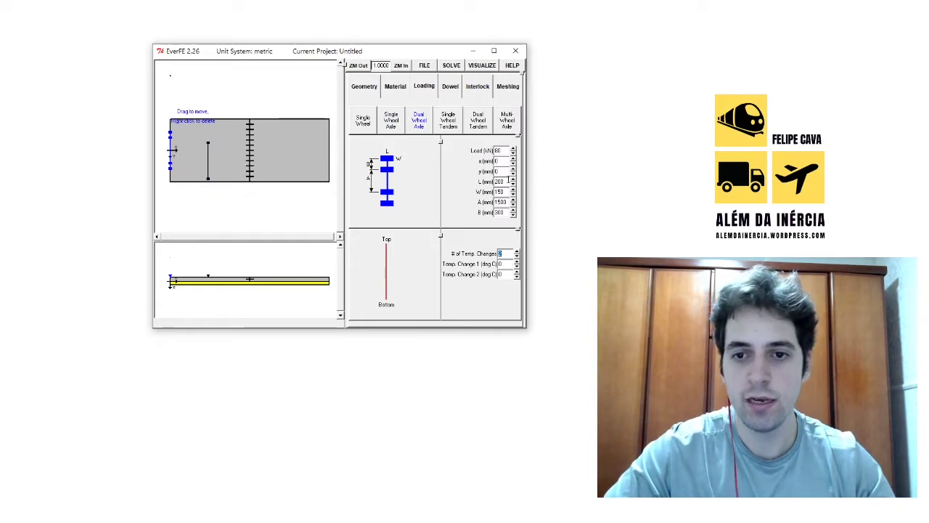
double_click(499, 150)
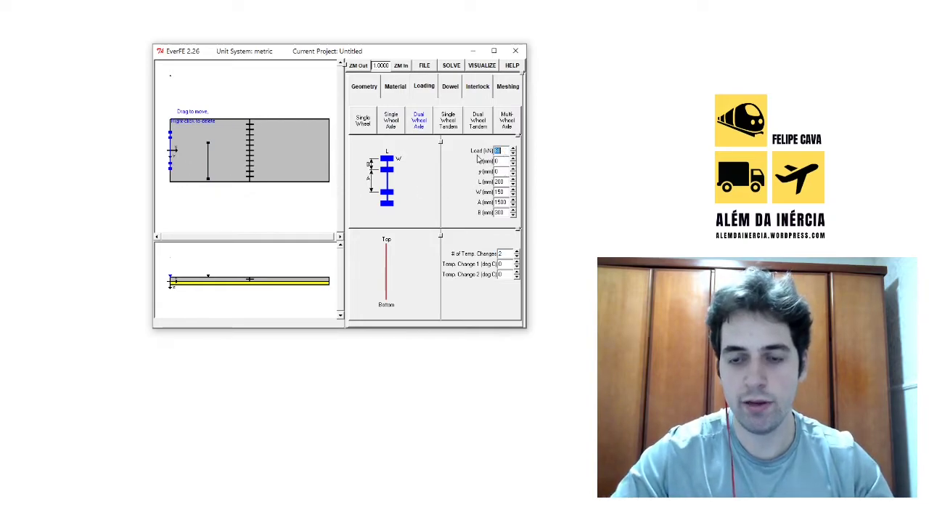
key(Tab)
key(Tab)
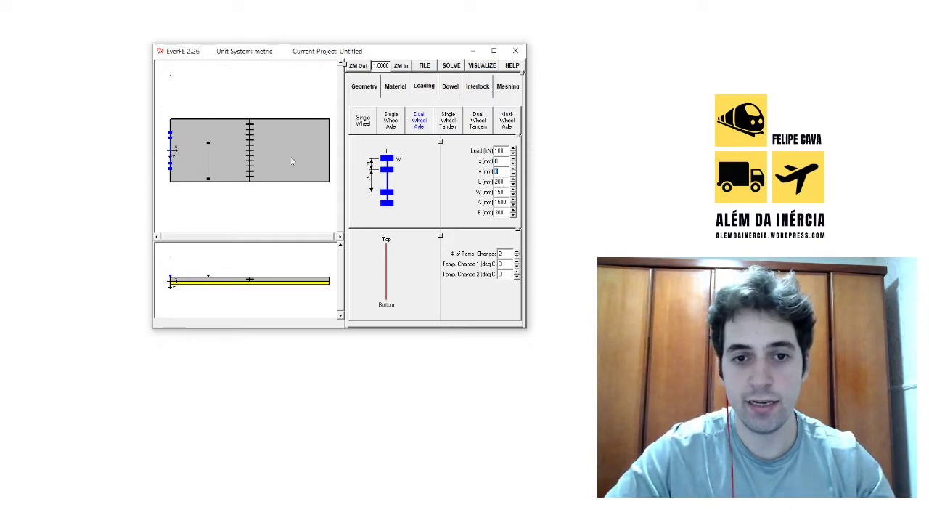
drag(501, 163, 488, 169)
text(6900)
key(Tab)
text(600)
key(Tab)
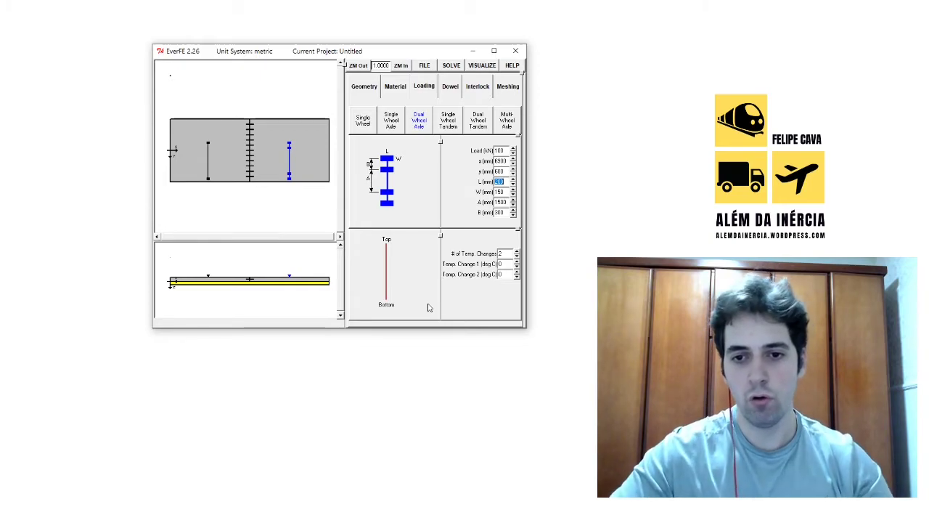
Set temperature change 1 to 40 °C and temperature change 2 to 30 °C
click(506, 264)
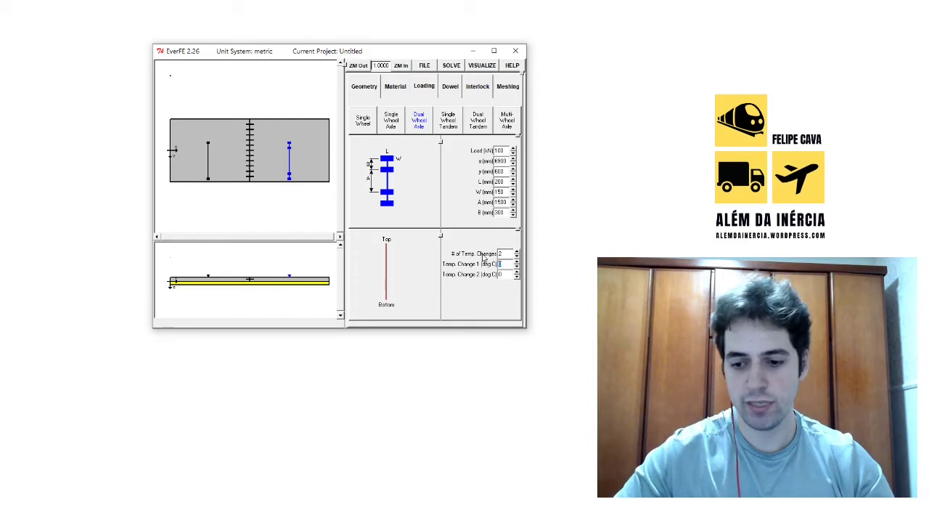
key(Tab)
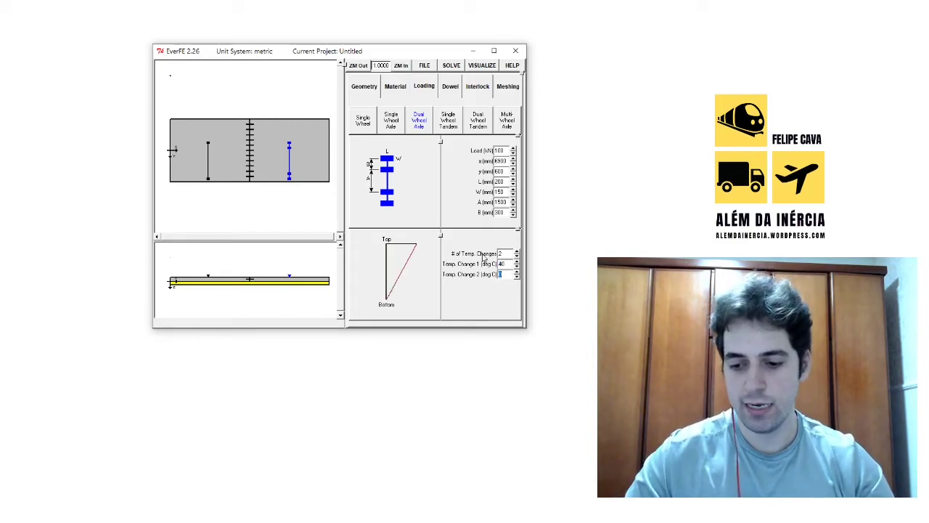
key(BackSpace)
text(30)
key(Tab)
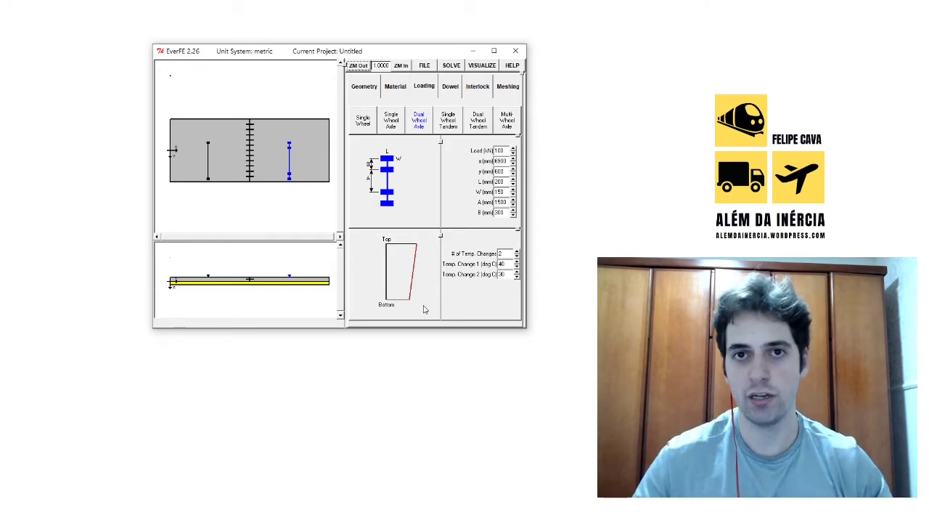
Check the dowels' embedment and diameter, and give the first row 12 evenly spaced dowels with an edge distance of 150 mm
click(449, 87)
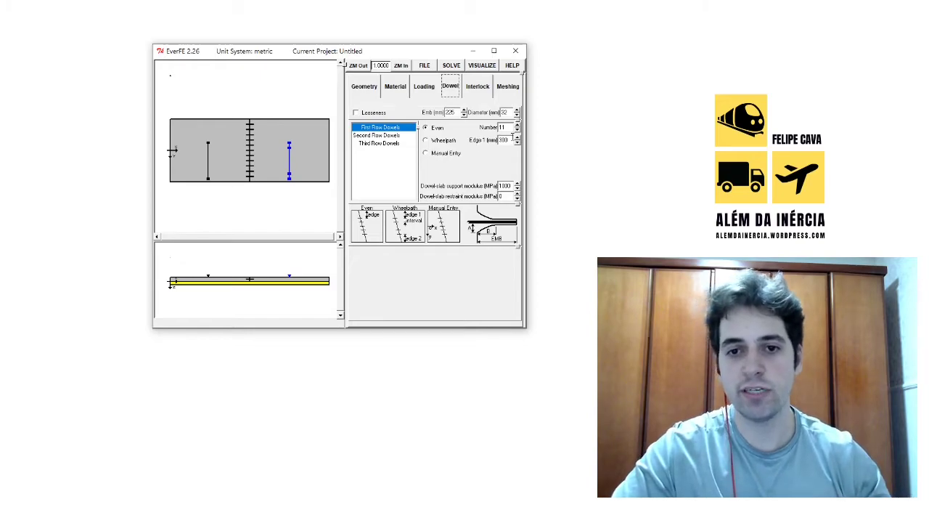
double_click(449, 113)
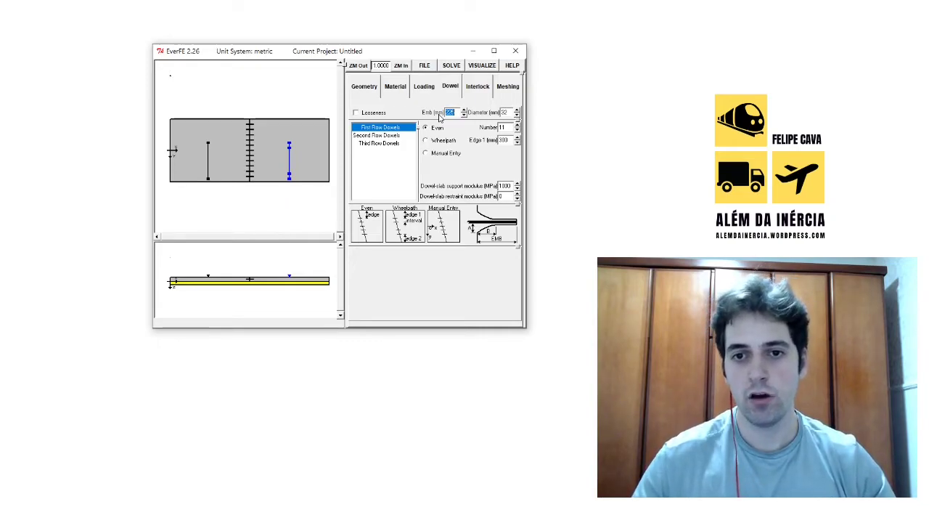
click(452, 113)
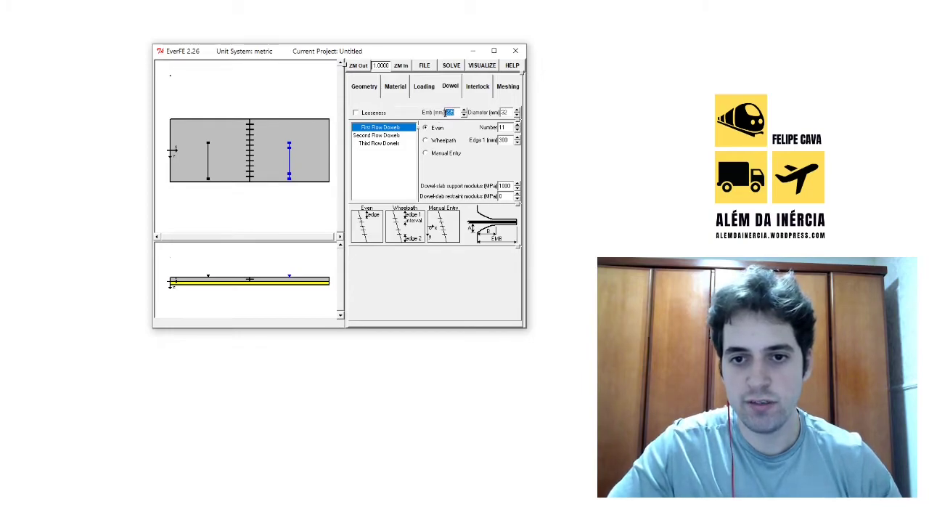
double_click(450, 112)
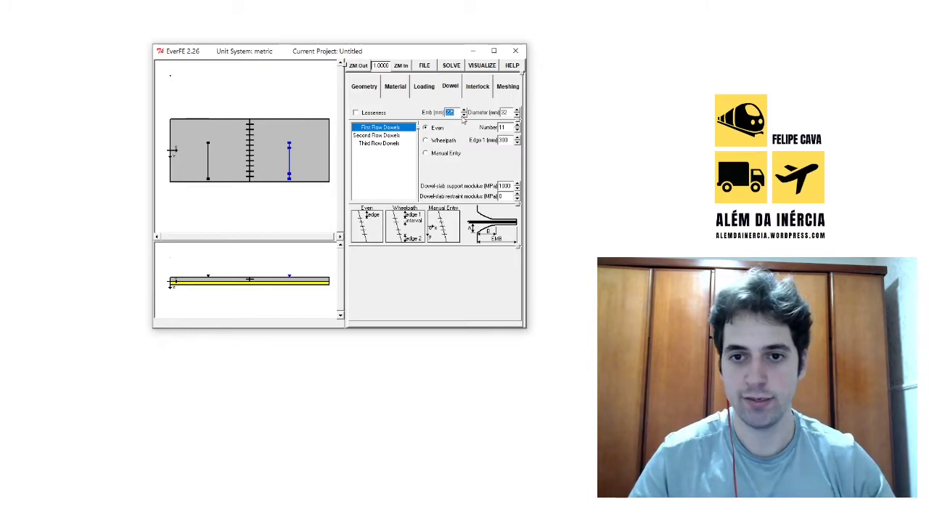
double_click(506, 112)
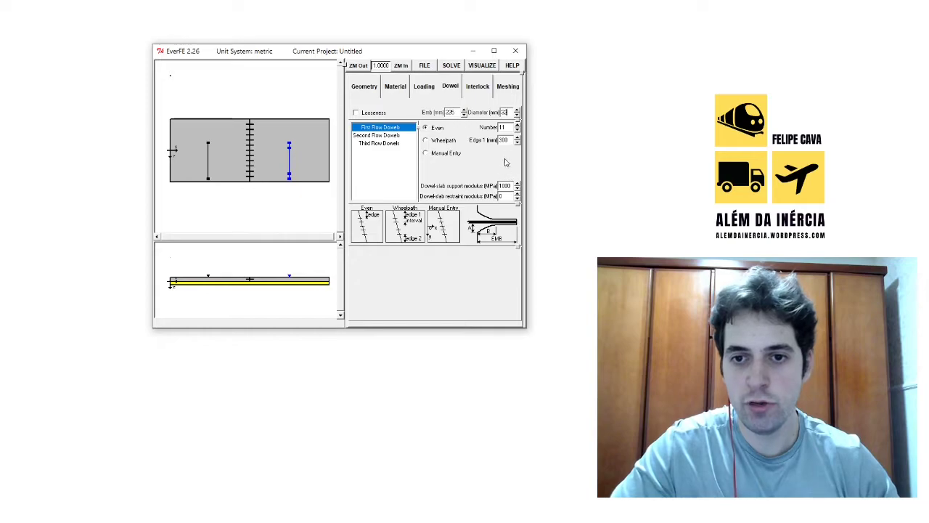
double_click(500, 128)
text(12)
key(Tab)
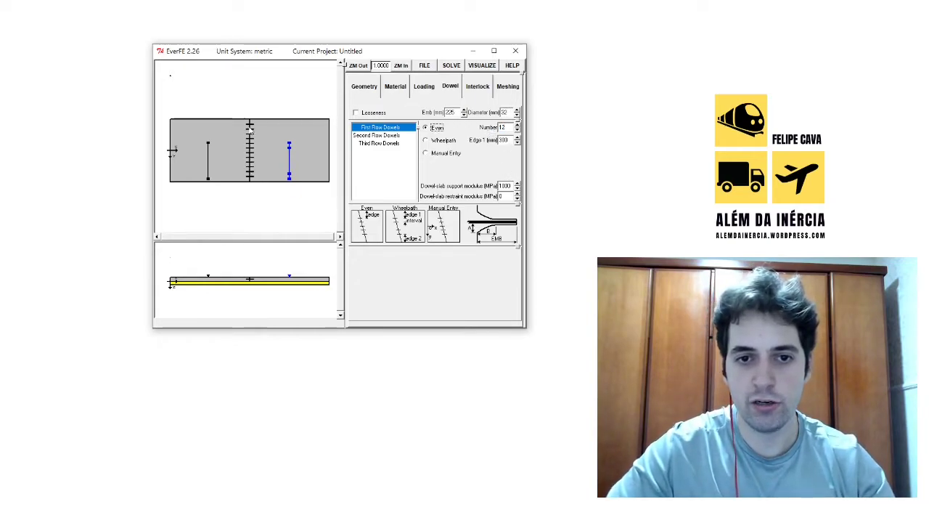
double_click(503, 140)
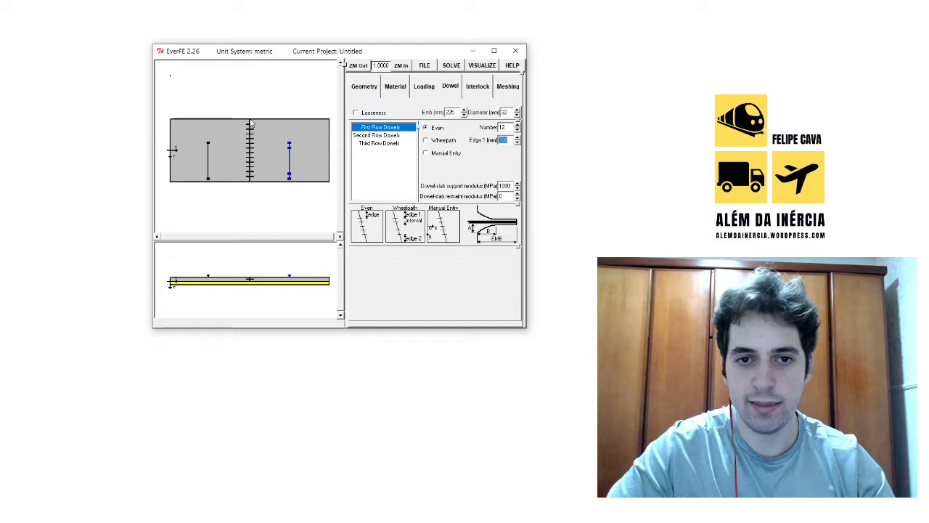
text(150)
key(Tab)
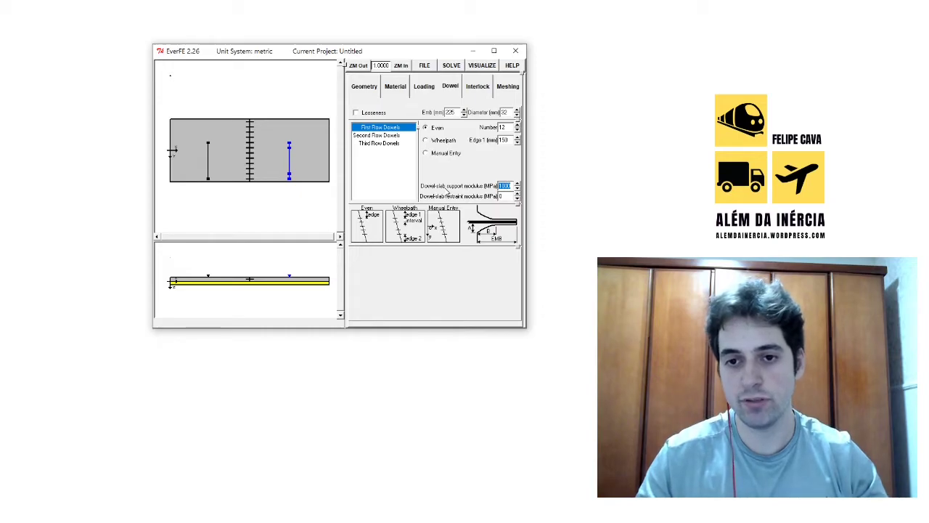
Raise the dowel-slab support modulus and view the dowel looseness gap options, leaving looseness disabled
text(5000)
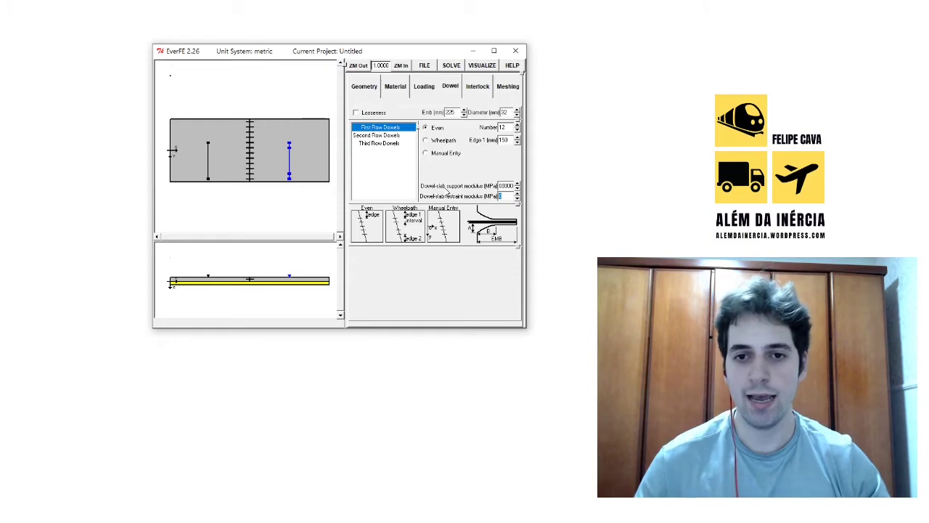
click(355, 113)
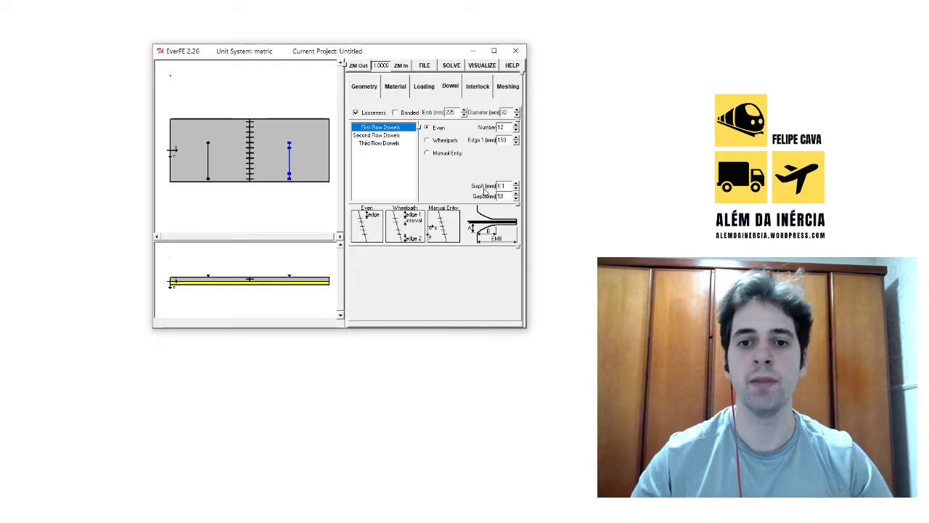
click(361, 117)
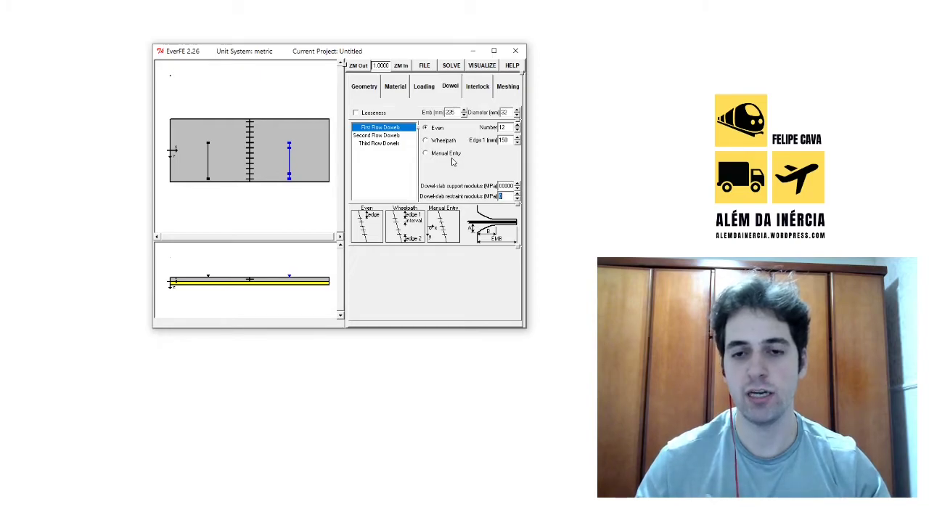
Set the opening between Column 1 and Column 2 to 6 mm in the linear interlock model
click(485, 87)
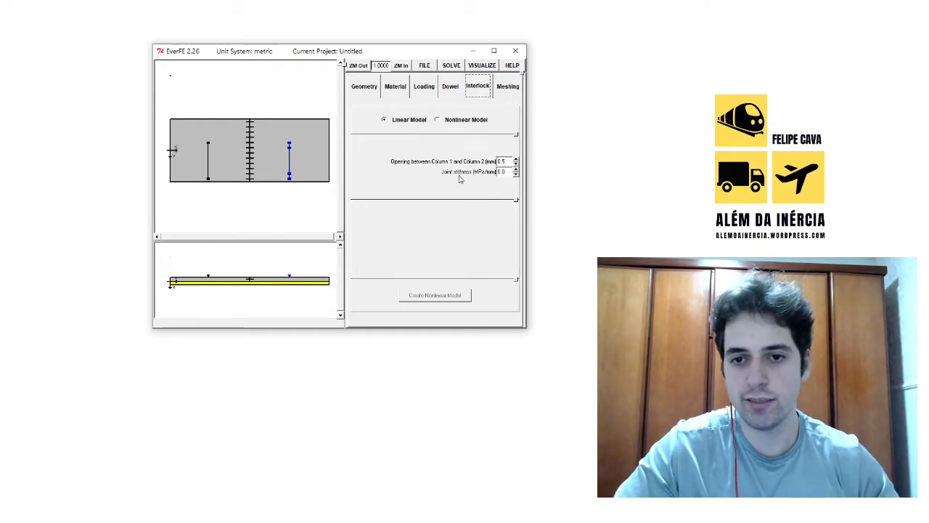
double_click(500, 171)
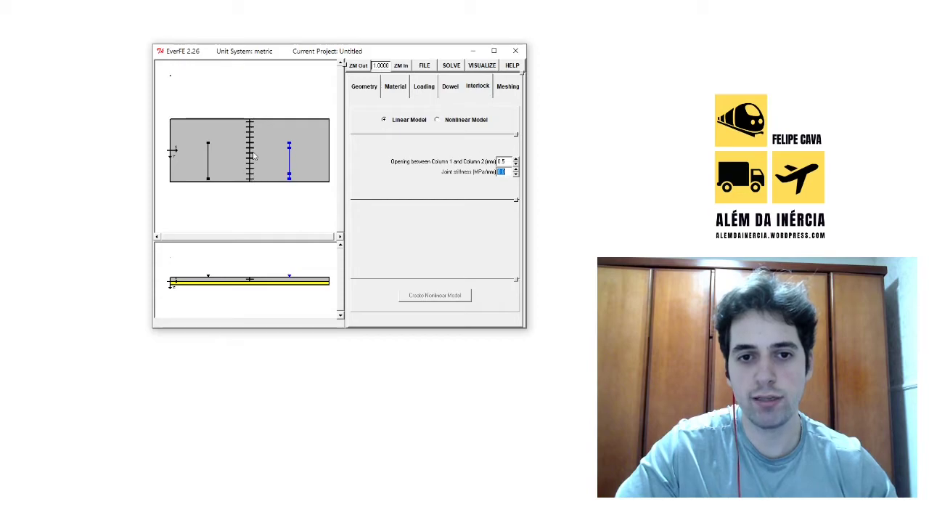
drag(506, 162, 489, 161)
text(0)
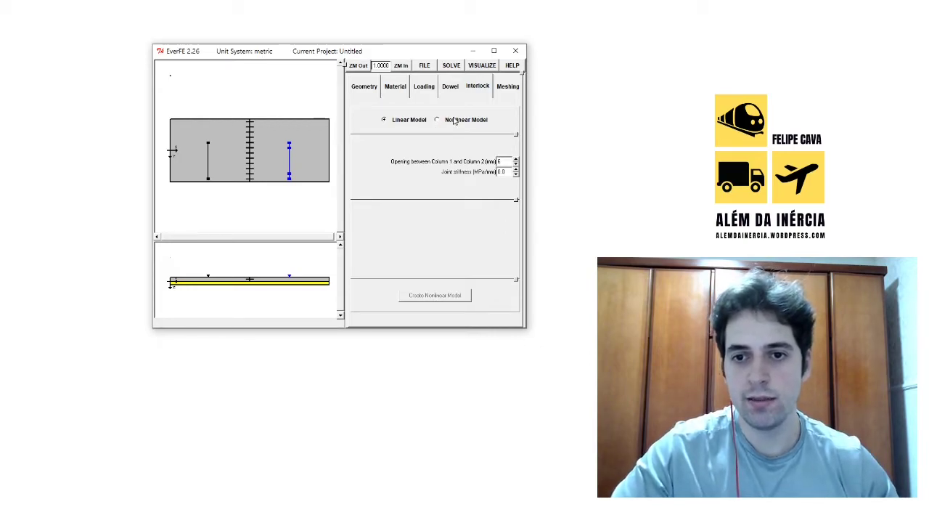
Refine the mesh to 20 elements along X in Column 1 and Column 2 and 20 along Y in Row 1
click(508, 86)
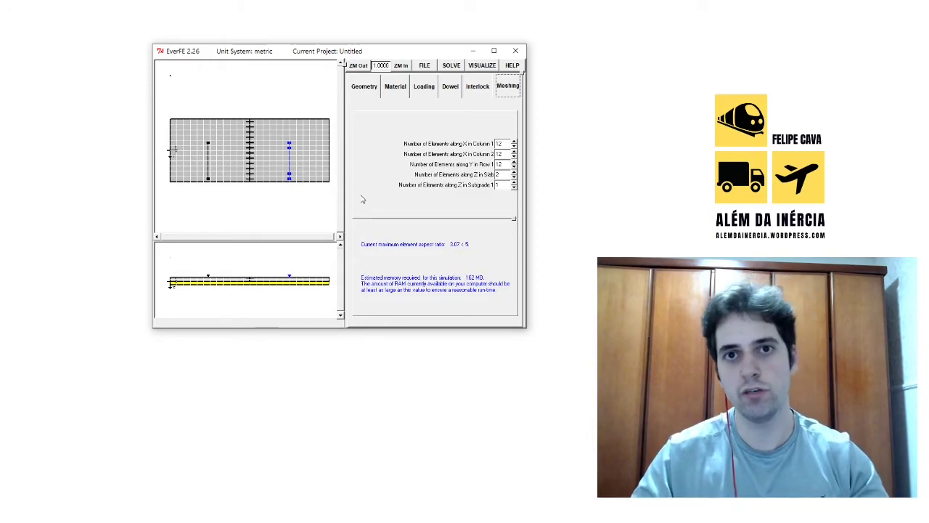
key(Tab)
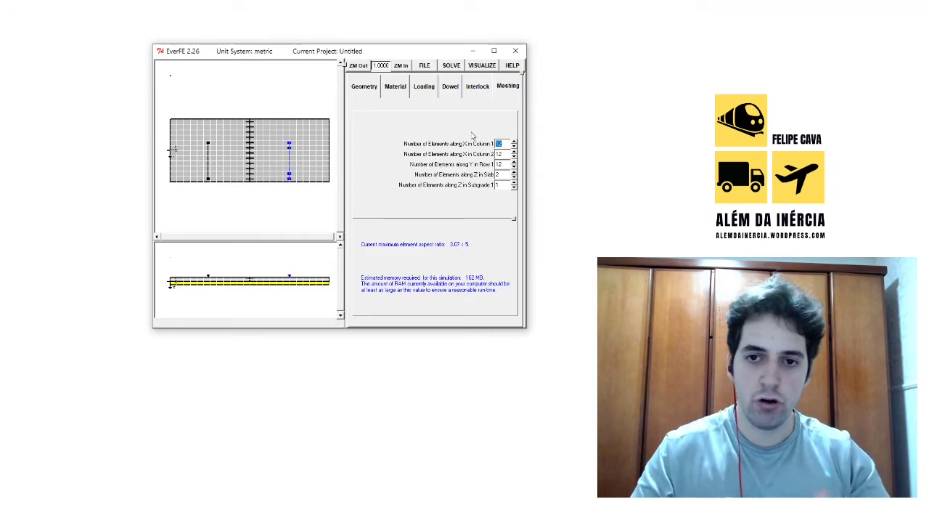
text(20)
key(Tab)
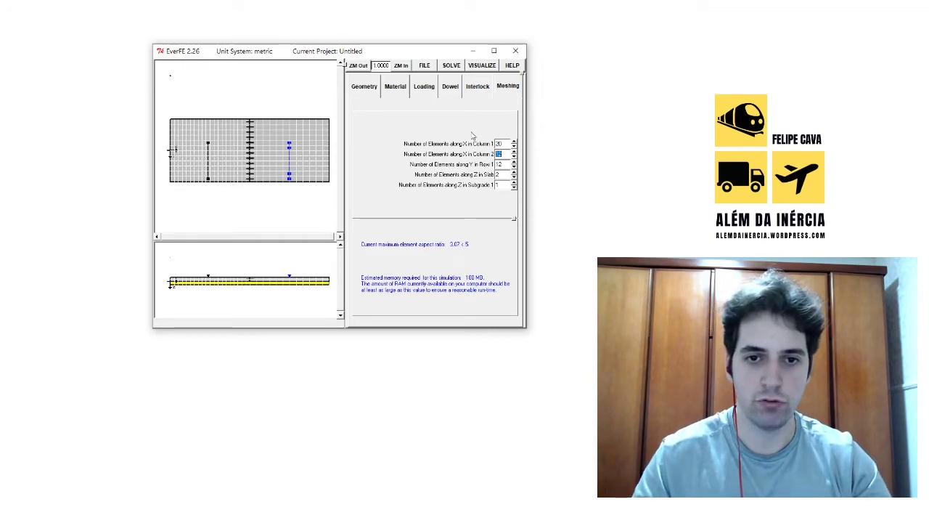
text(20)
key(Tab)
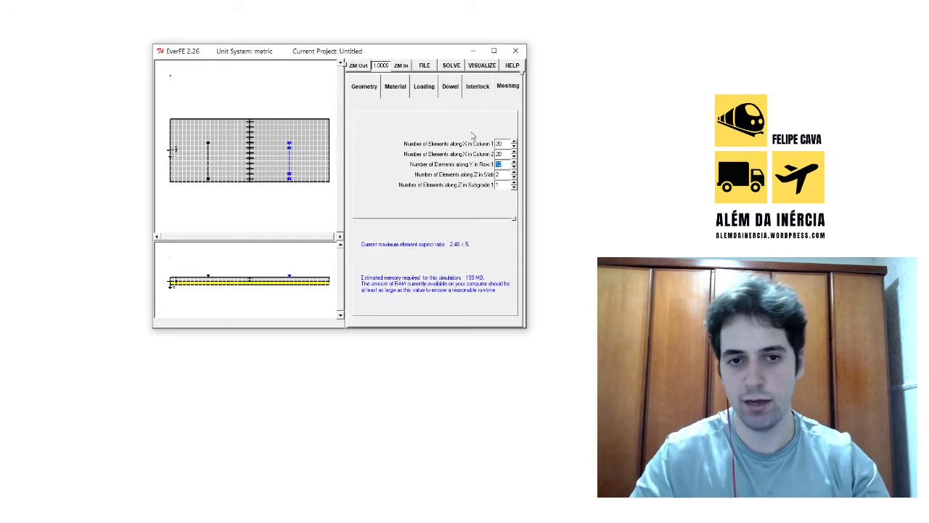
text(20)
key(Tab)
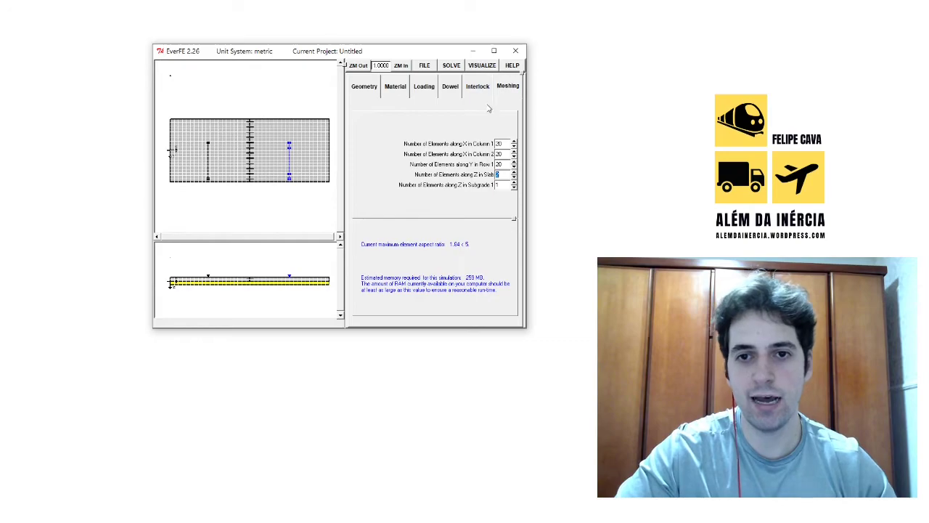
Save the project under the name videoaula
click(433, 67)
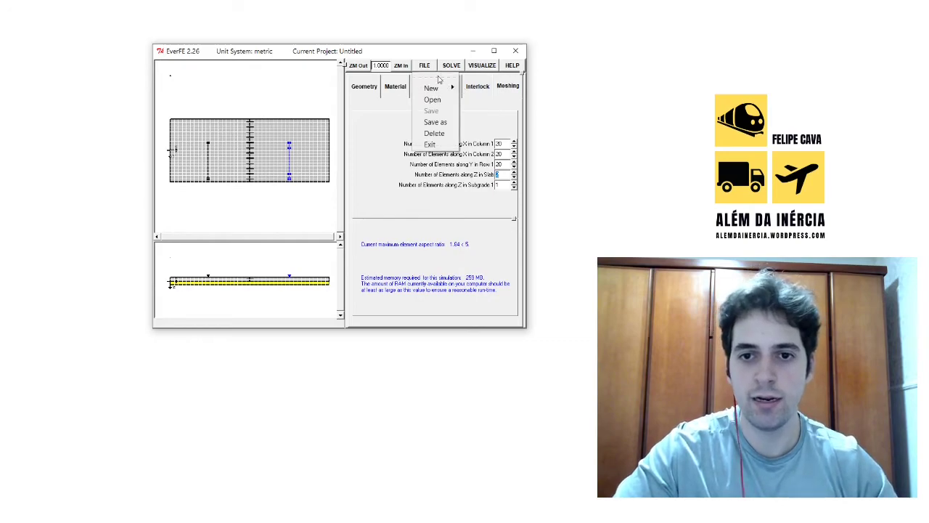
click(443, 122)
double_click(124, 122)
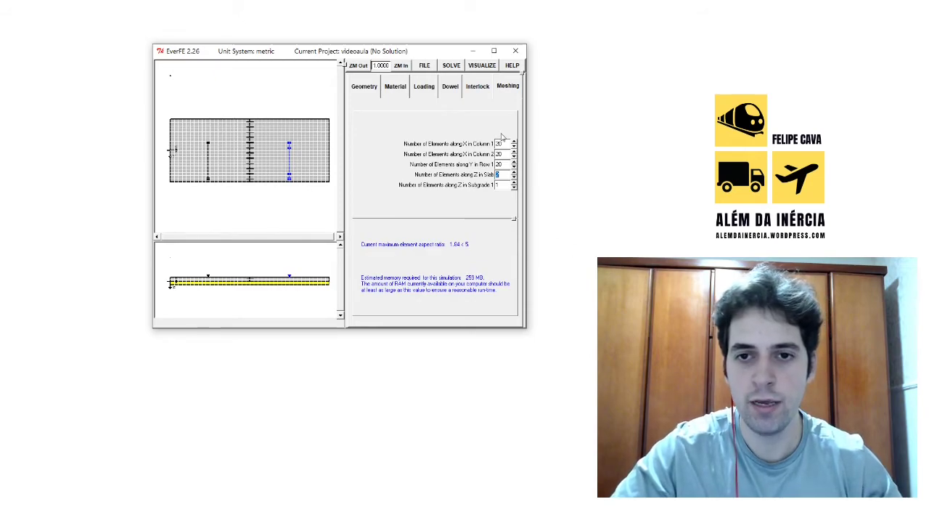
Run the shown analysis and open the stress results, agreeing to continue despite any unsolved model changes
click(451, 65)
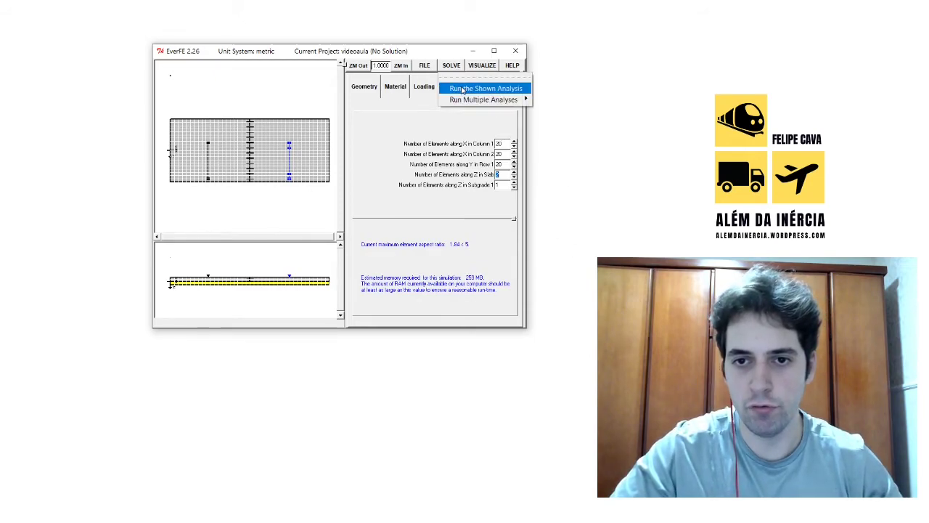
click(464, 86)
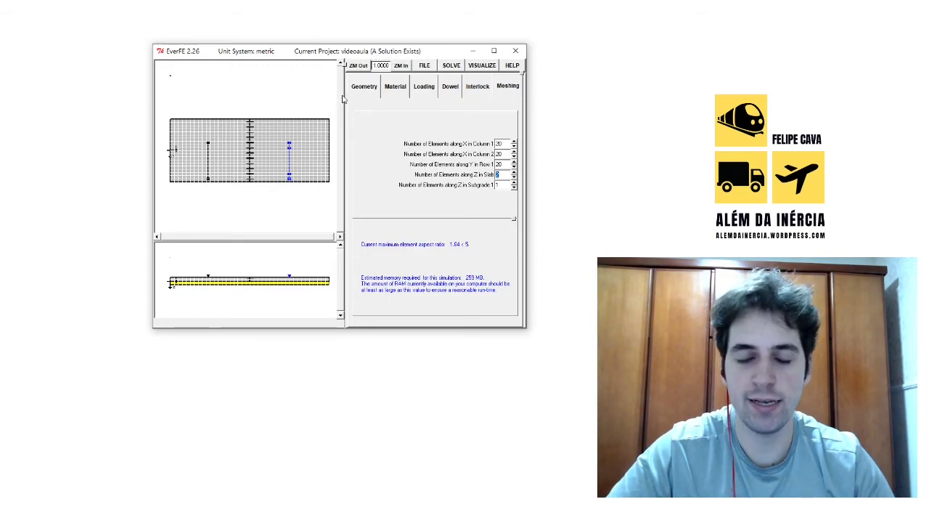
click(480, 67)
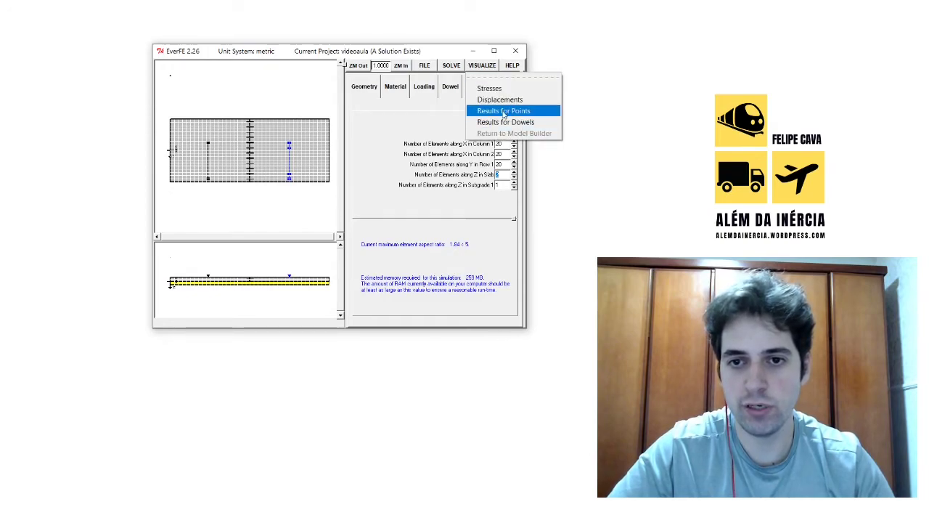
click(501, 87)
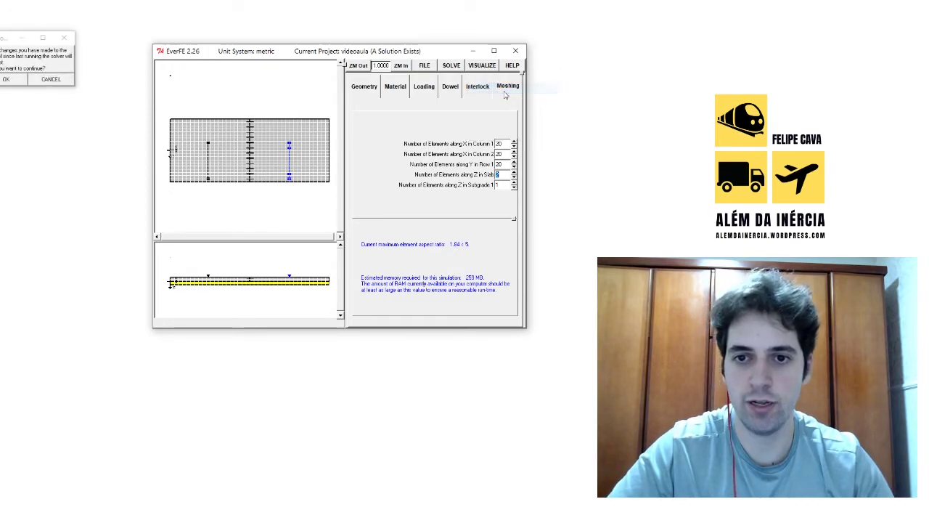
click(8, 79)
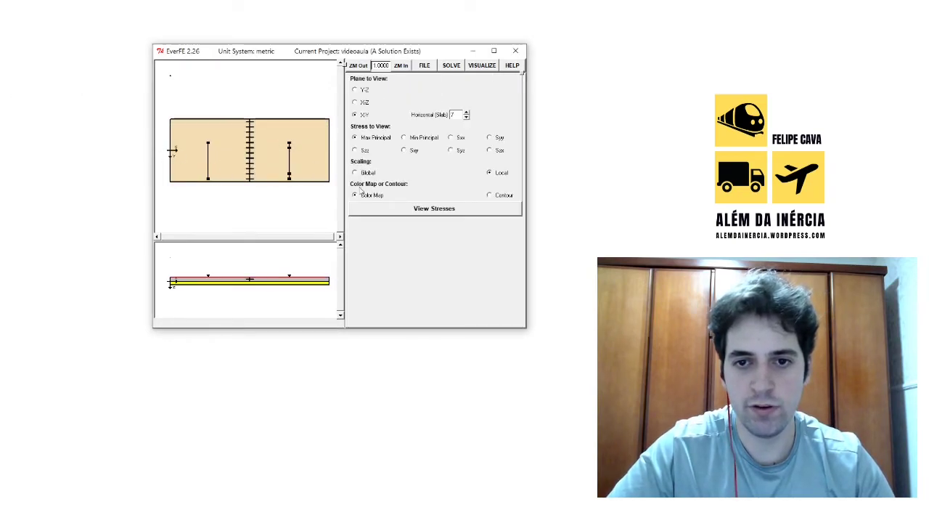
Step through the horizontal slab planes for the X-Y stress view and select plane 3
click(466, 117)
click(466, 117)
click(466, 117)
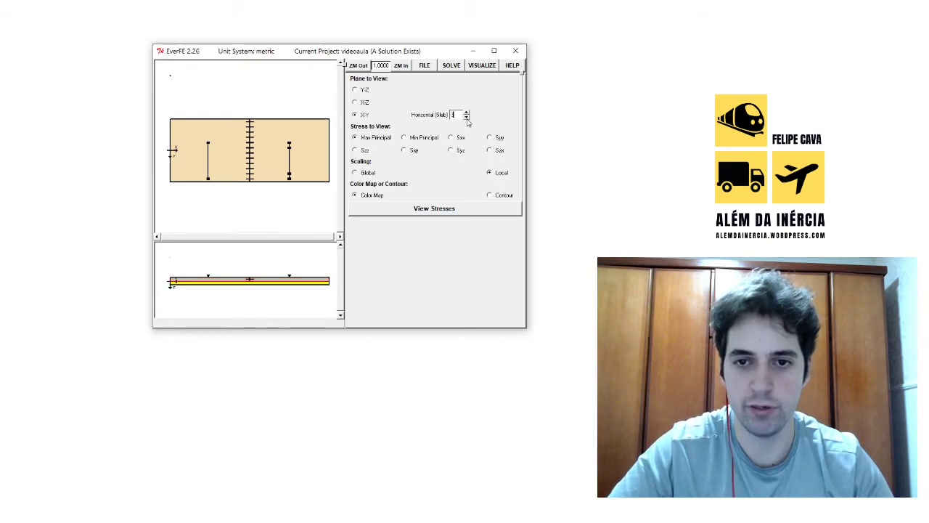
click(466, 116)
click(466, 117)
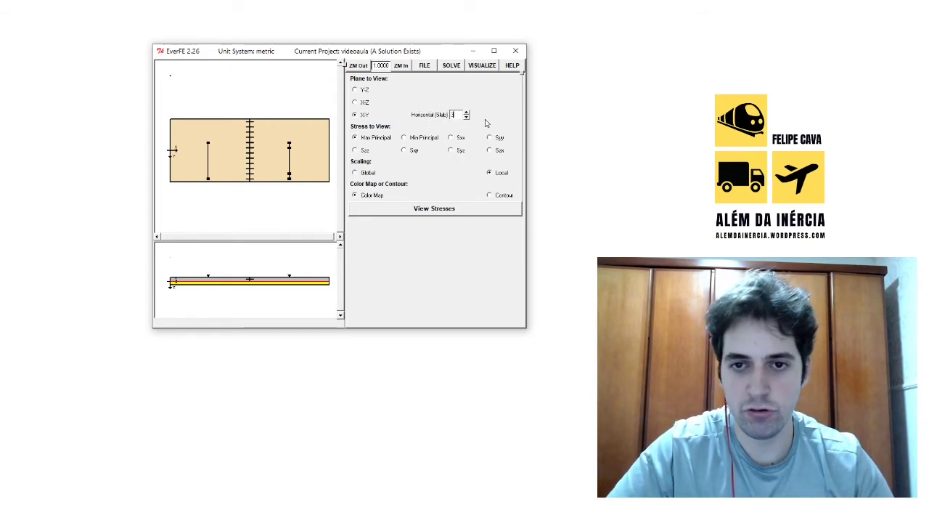
click(466, 113)
click(466, 113)
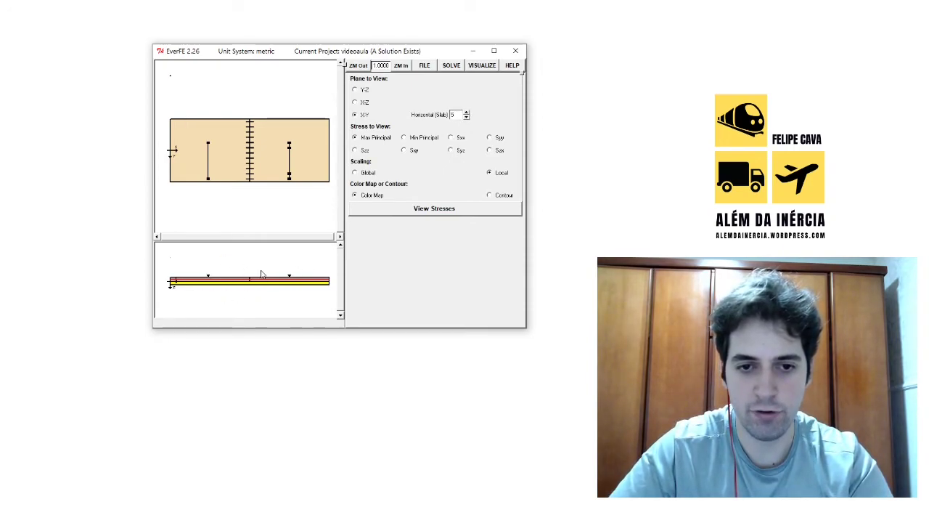
click(467, 117)
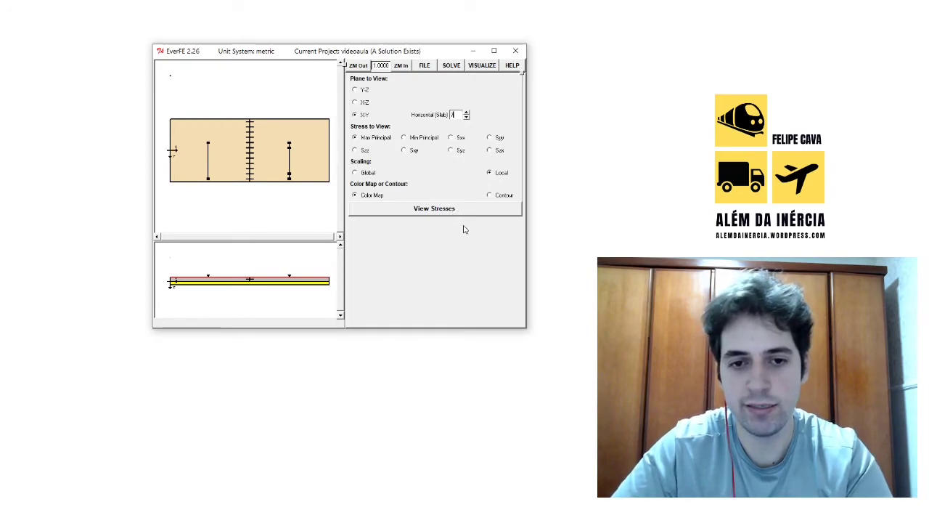
click(467, 117)
click(467, 117)
click(466, 117)
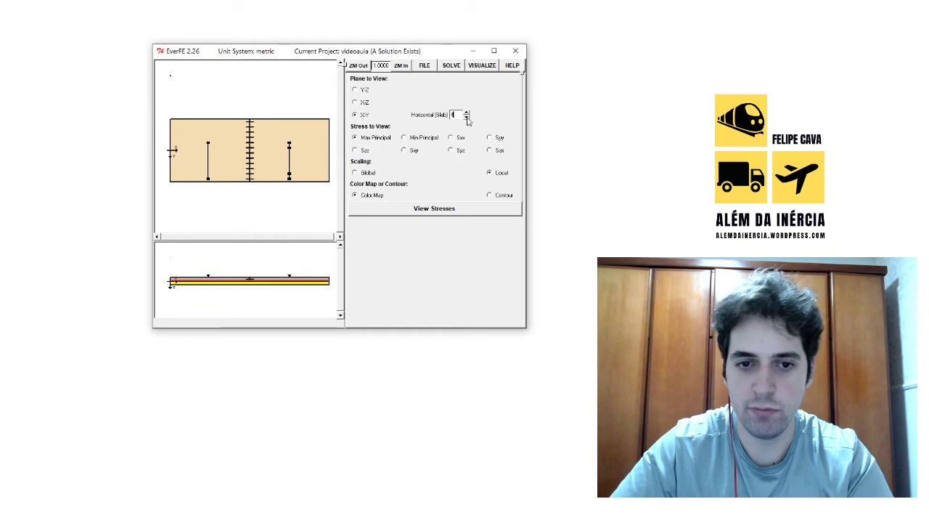
click(467, 118)
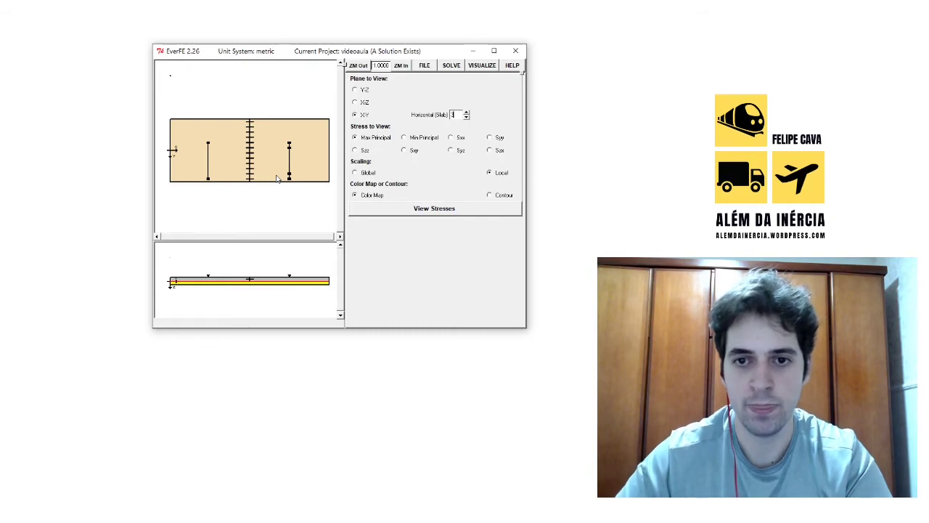
Plot the maximum principal stresses on the selected slab plane as a locally scaled color map, inspect it and minimize the plot window
click(453, 209)
drag(82, 2, 351, 56)
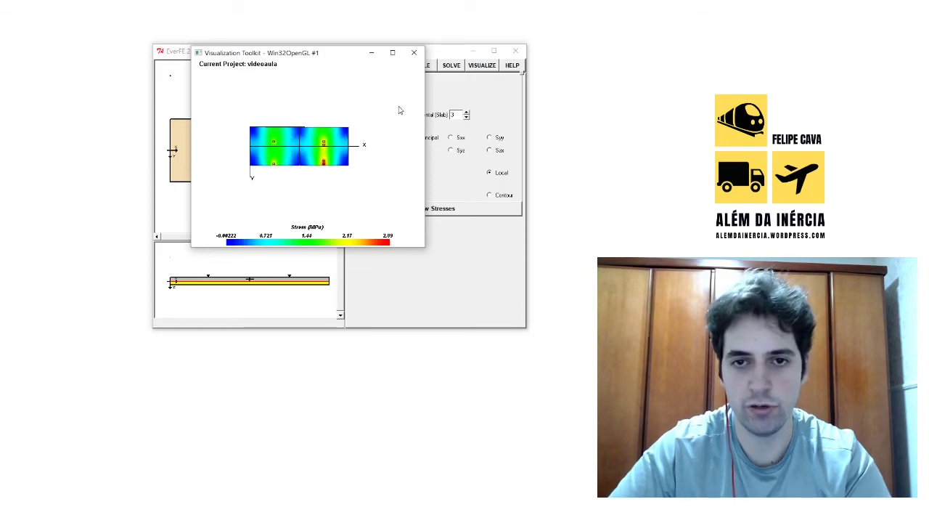
click(371, 53)
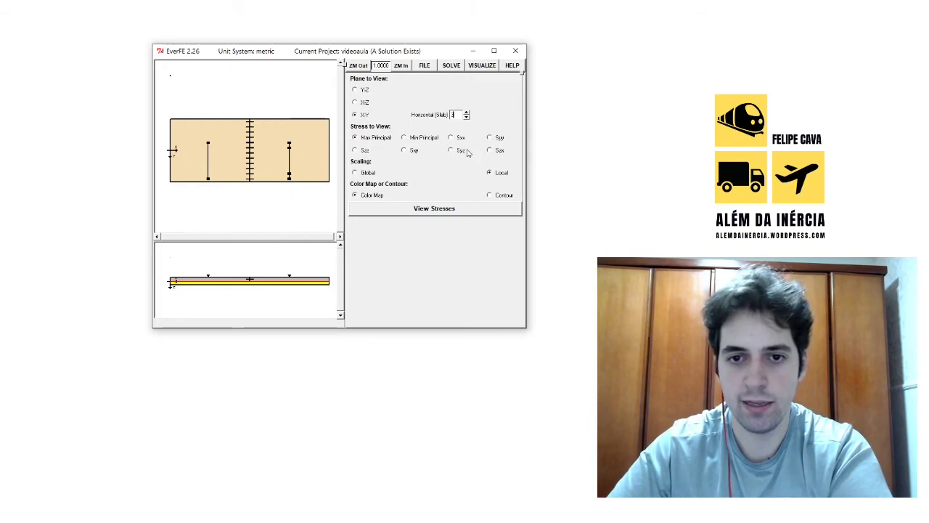
Plot the displacements of all slabs at a deformation scale factor of 500, inspect the deformed shape from another angle and minimize the plot
click(481, 67)
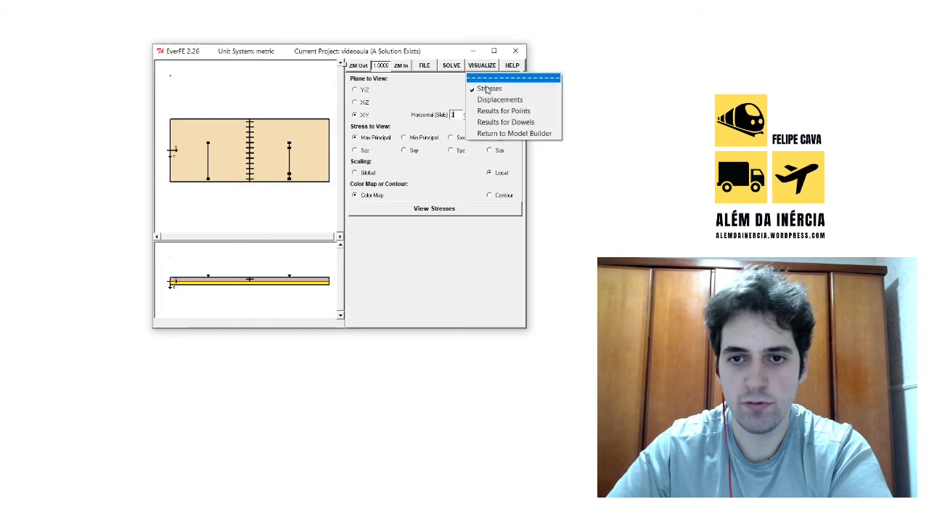
click(495, 100)
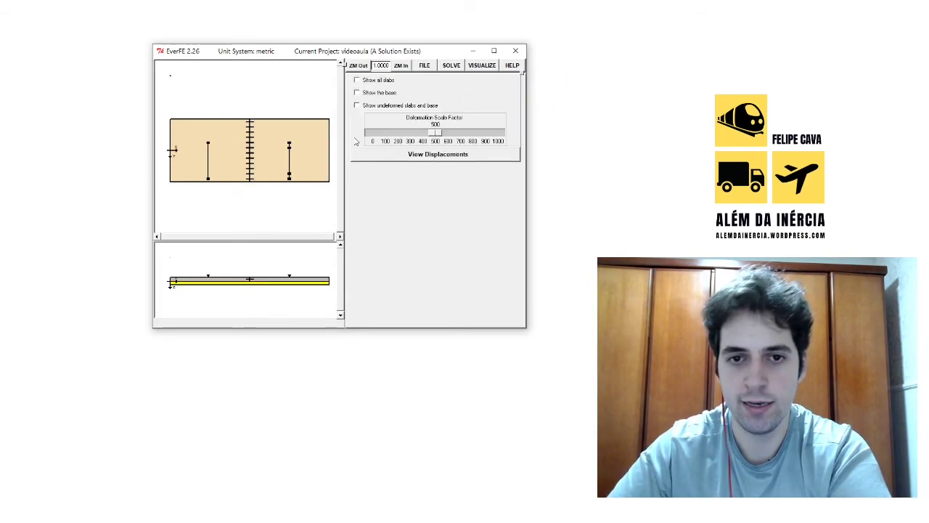
click(356, 80)
click(438, 154)
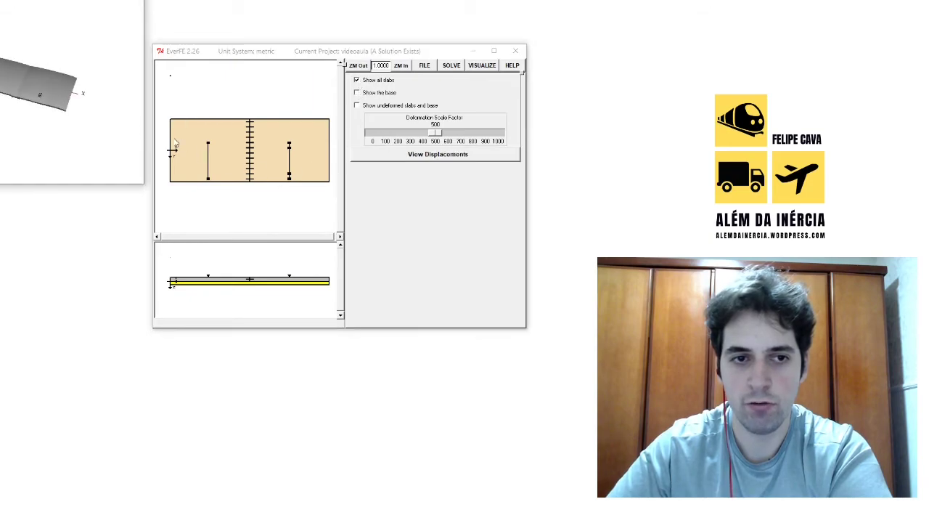
drag(146, 40, 82, 25)
click(438, 154)
drag(205, 41, 366, 56)
drag(347, 146, 375, 165)
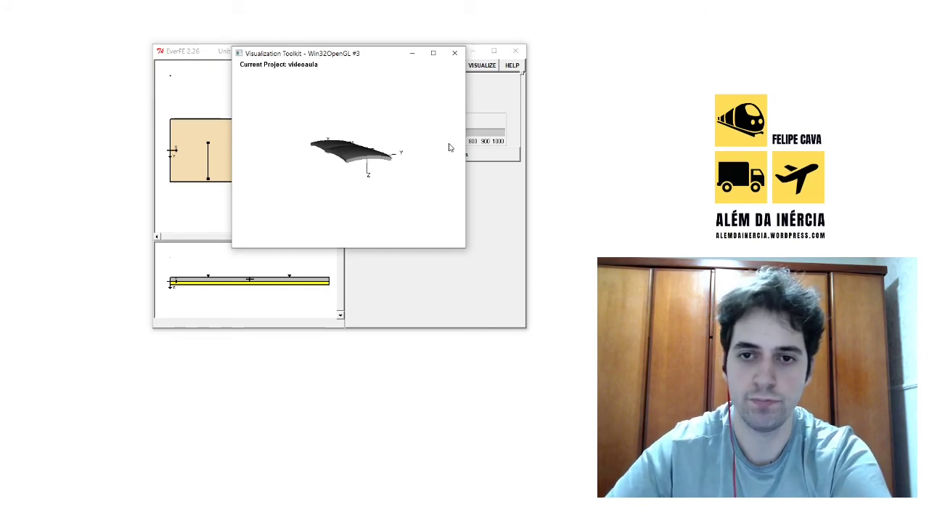
click(409, 53)
Open the results for points and examine the principal stresses per slab and the results at X 0, Y 0, Z 0
click(482, 65)
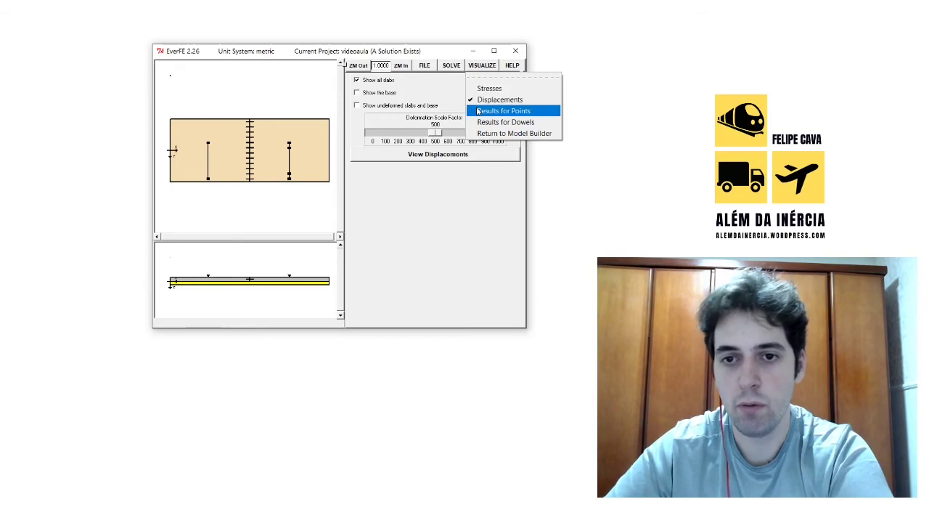
click(511, 113)
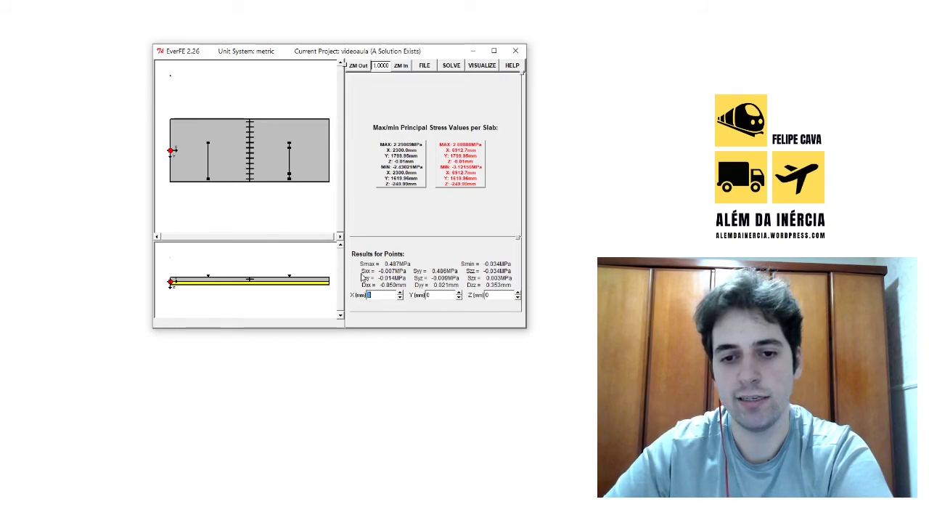
double_click(424, 296)
key(Tab)
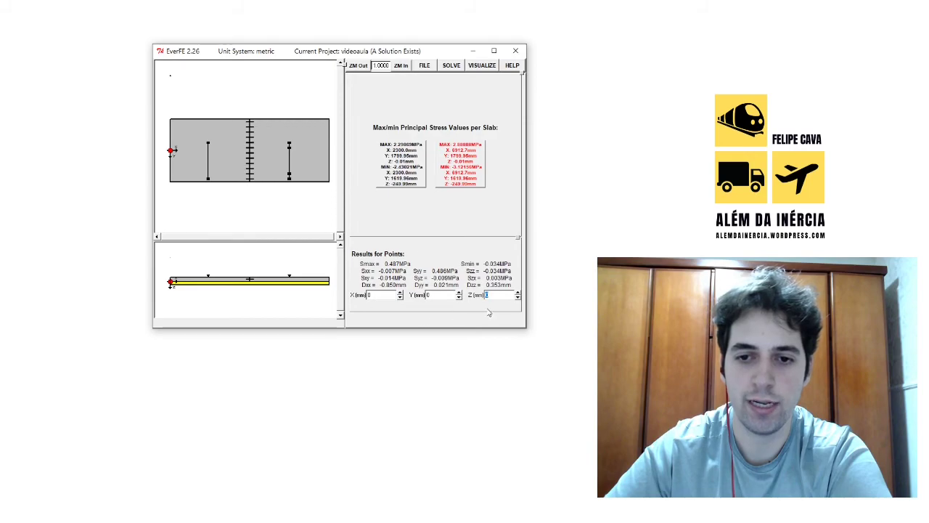
Examine the moment and shear results for dowel 1, then return to the model builder
click(482, 65)
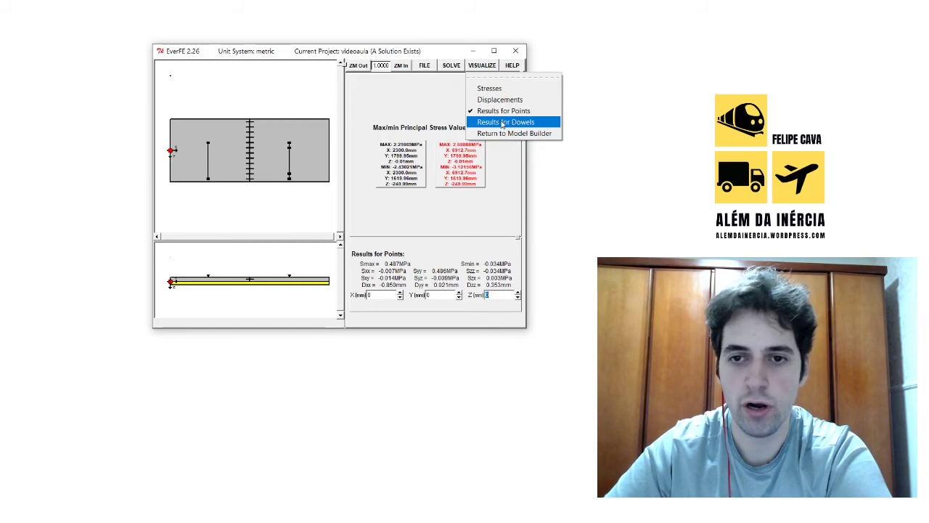
click(501, 122)
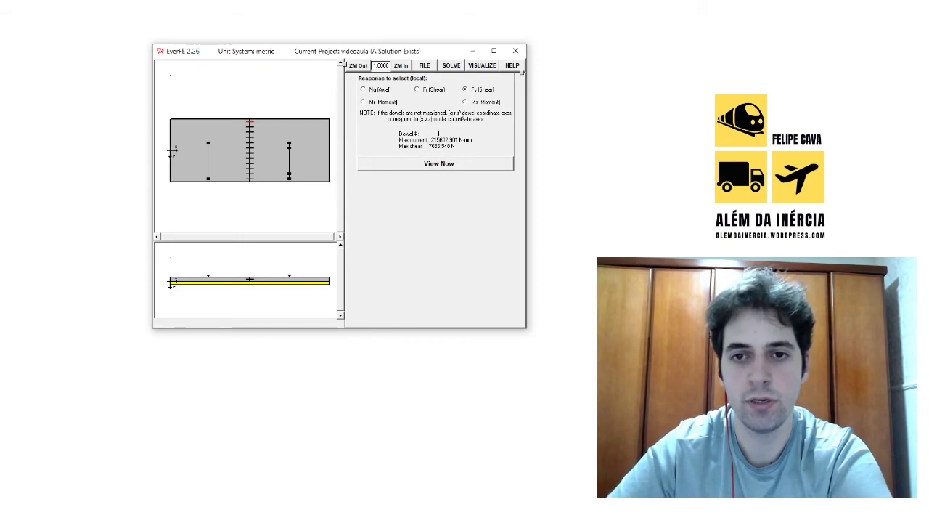
click(481, 66)
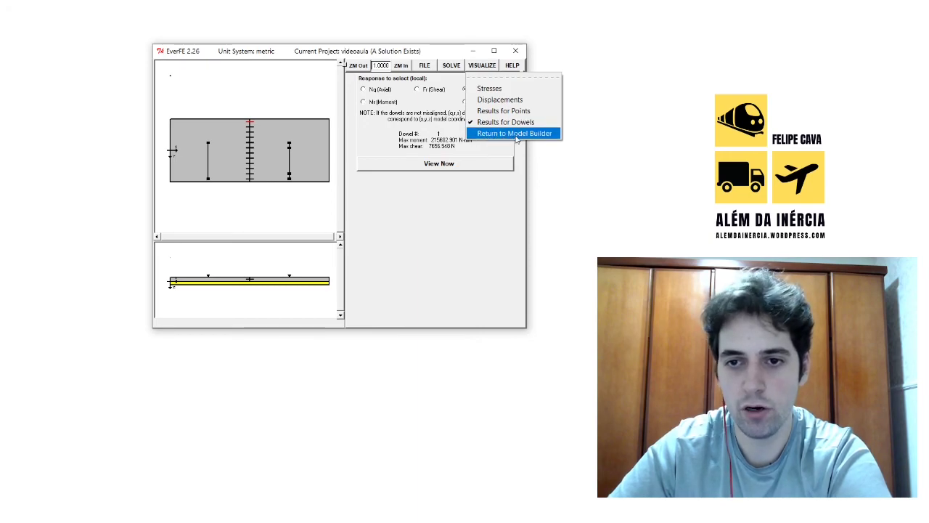
click(515, 137)
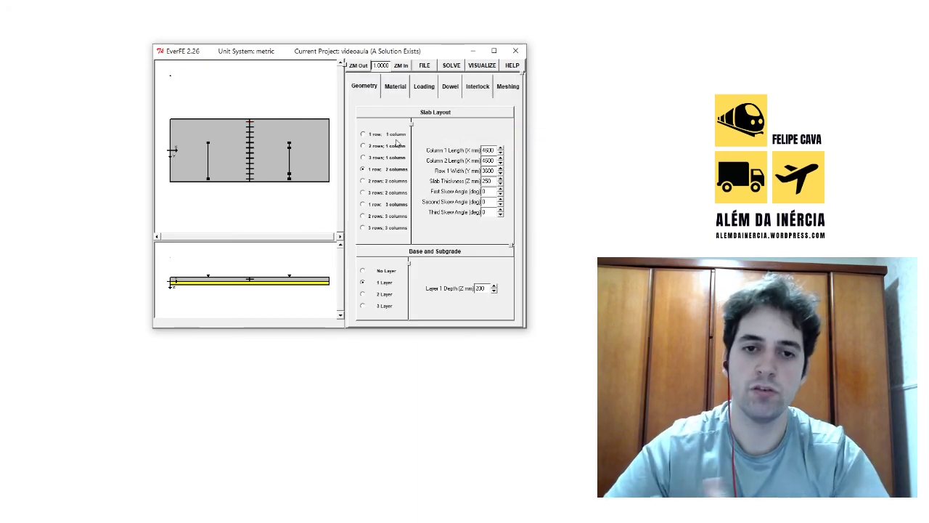